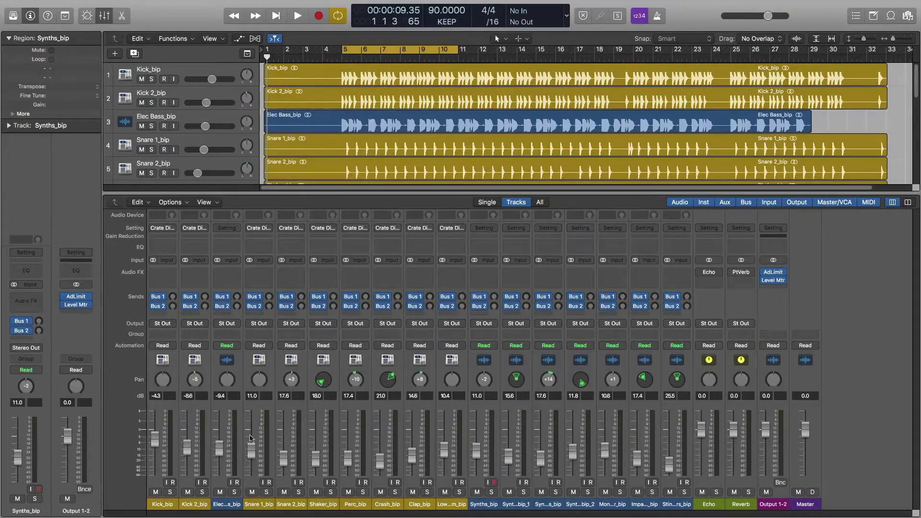
- Select the Kick, Kick 2 and Elec Bass channel strips together and insert a Channel EQ on all three
{"action": "left_click", "coordinate": [155, 476]}
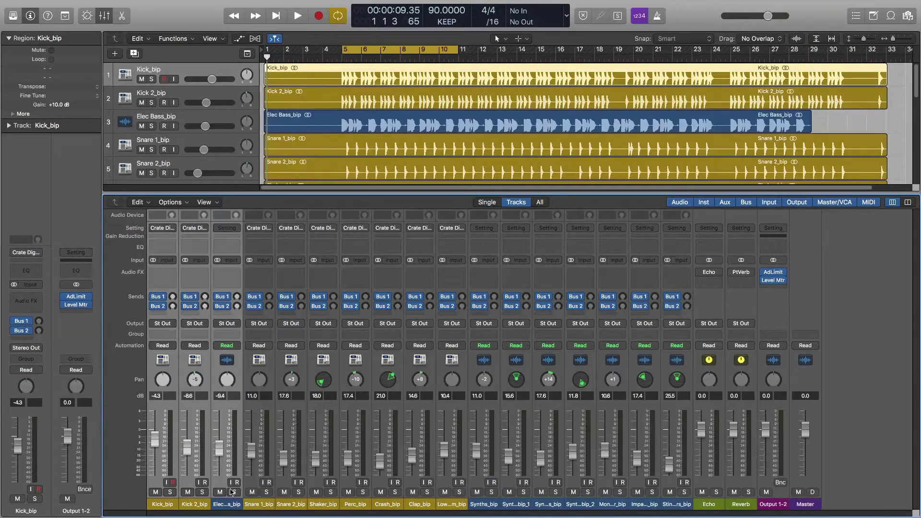
{"action": "left_click", "coordinate": [234, 492]}
{"action": "left_click", "coordinate": [235, 492]}
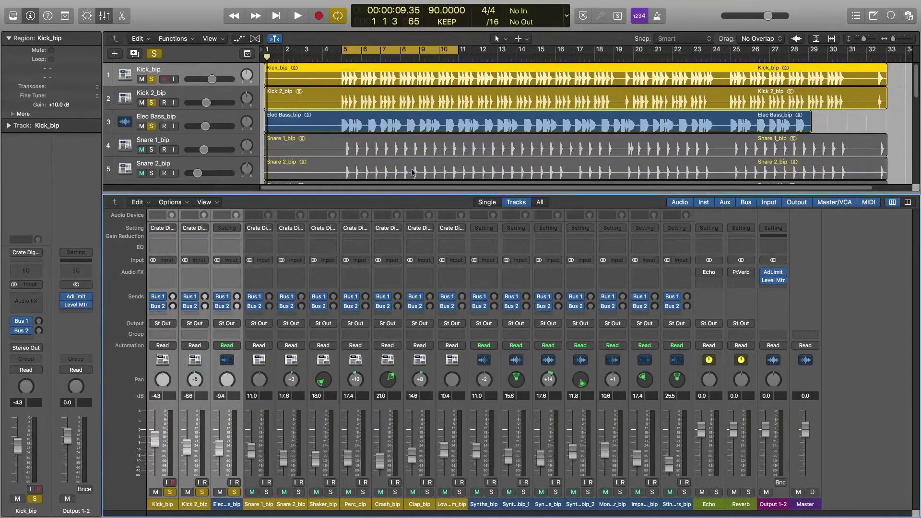
{"action": "left_click", "coordinate": [234, 492], "text": "alt"}
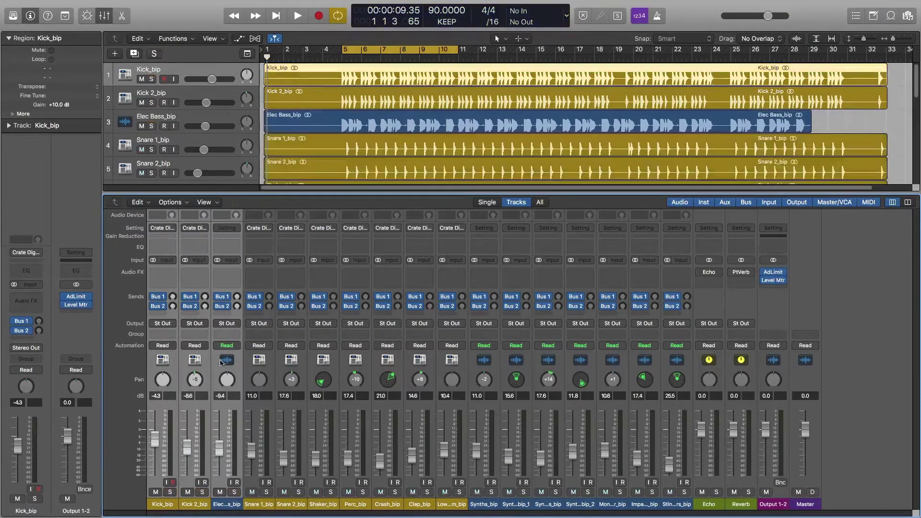
{"action": "left_click", "coordinate": [167, 247]}
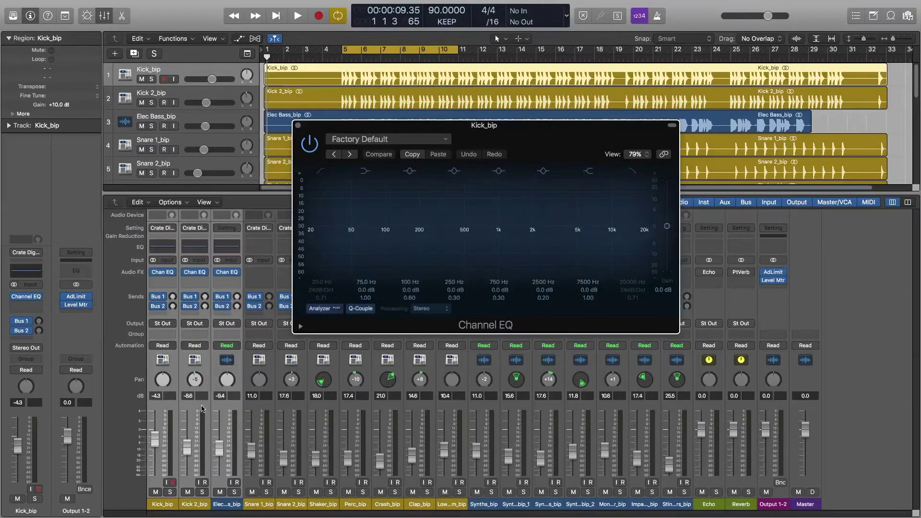
- Release the multi-channel selection and open the Channel EQs of Kick 2 and Elec Bass alongside Kick's
{"action": "left_click", "coordinate": [202, 409]}
{"action": "left_click", "coordinate": [193, 248]}
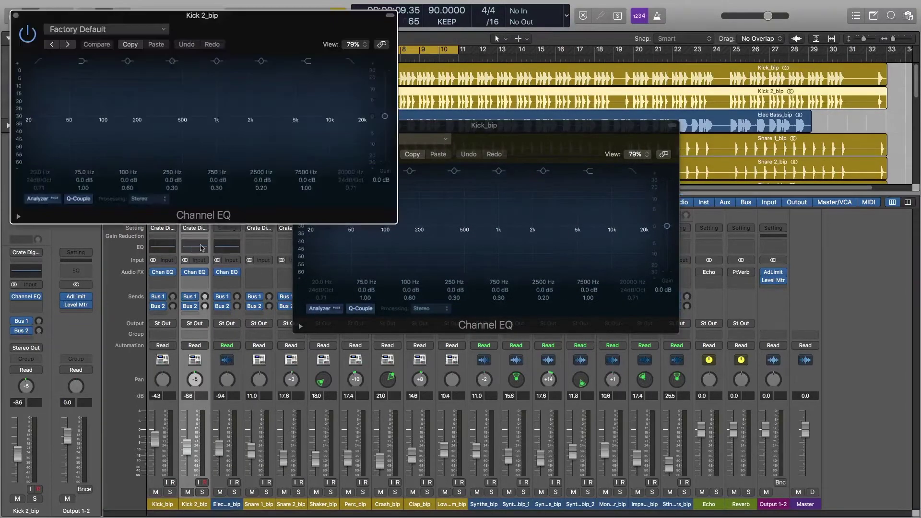
{"action": "left_click", "coordinate": [227, 246]}
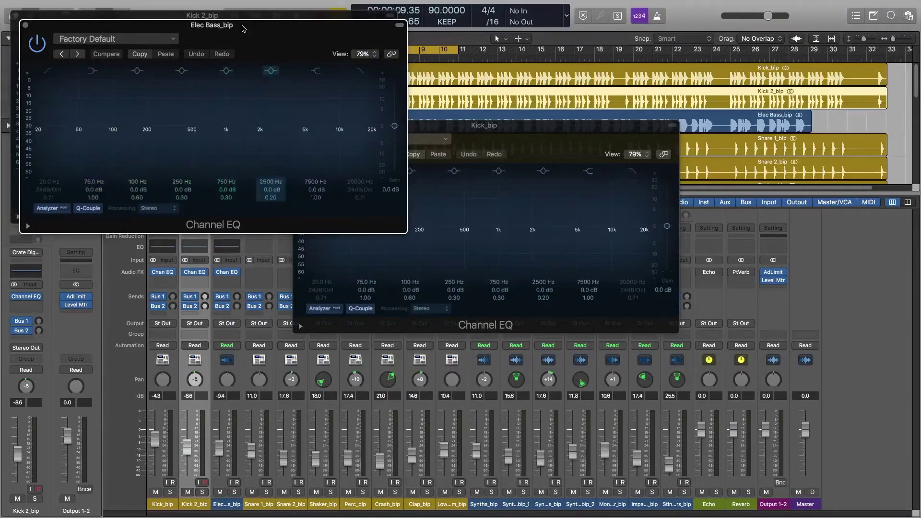
- Arrange the three EQ windows without overlap, with Kick and Elec Bass side by side below Kick 2
{"action": "left_click_drag", "start_coordinate": [547, 129], "coordinate": [326, 235]}
{"action": "left_click_drag", "start_coordinate": [289, 32], "coordinate": [470, 27]}
{"action": "left_click", "coordinate": [703, 215]}
{"action": "left_click_drag", "start_coordinate": [703, 215], "coordinate": [671, 243]}
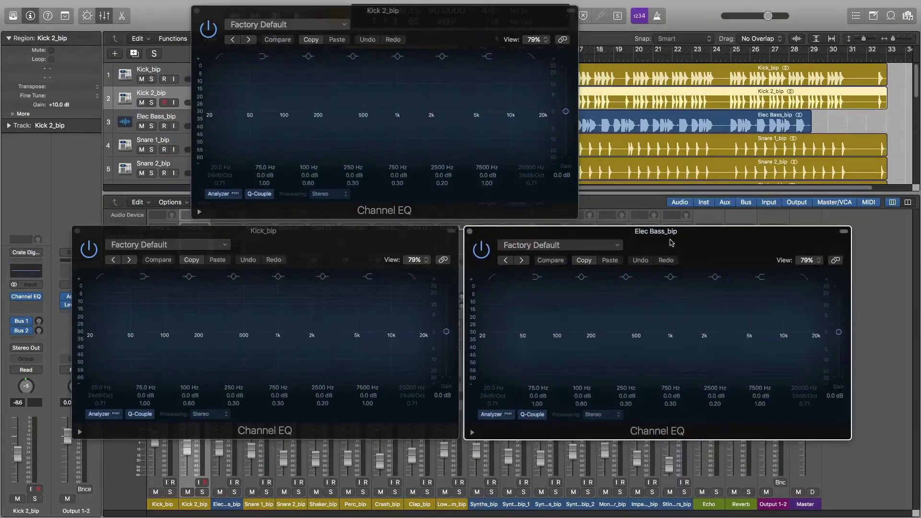
{"action": "left_click_drag", "start_coordinate": [466, 25], "coordinate": [579, 27]}
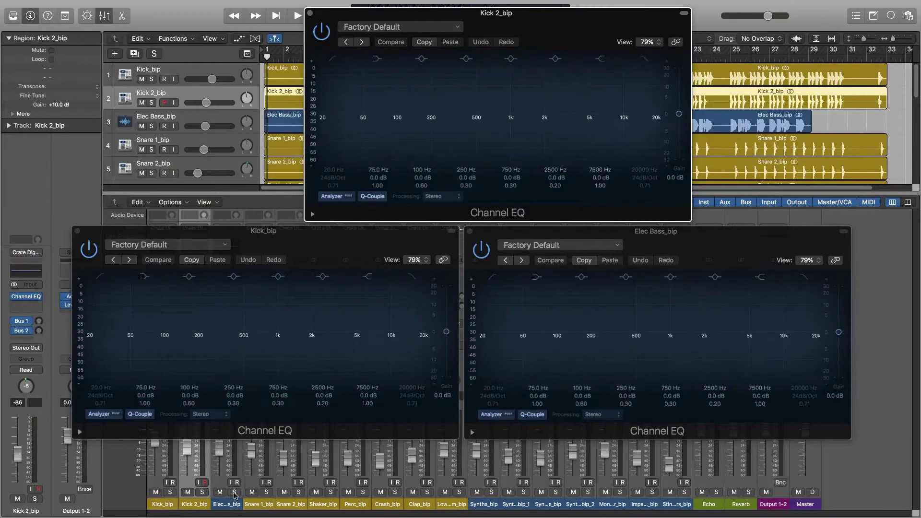
- Solo the Elec Bass and Kick tracks and centre the Kick 2 EQ window above the other two
{"action": "left_click", "coordinate": [234, 492]}
{"action": "left_click", "coordinate": [171, 494]}
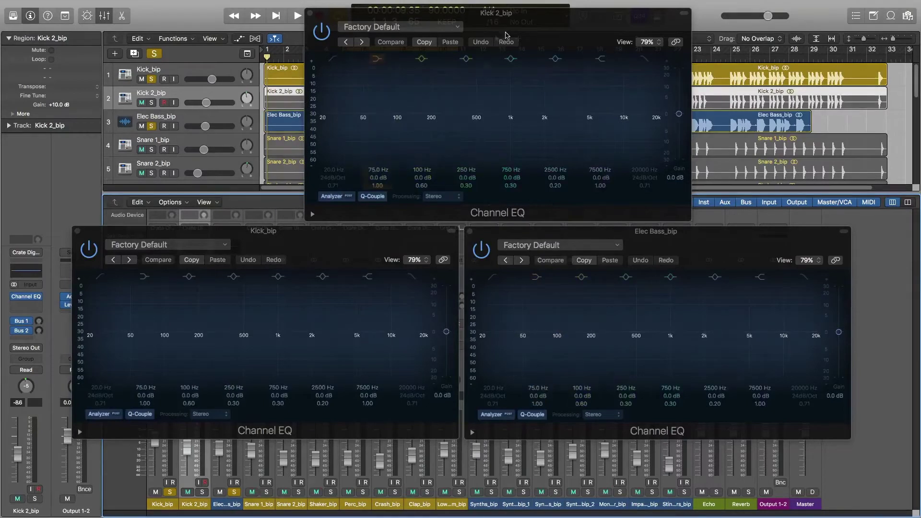
{"action": "left_click_drag", "start_coordinate": [507, 14], "coordinate": [488, 11]}
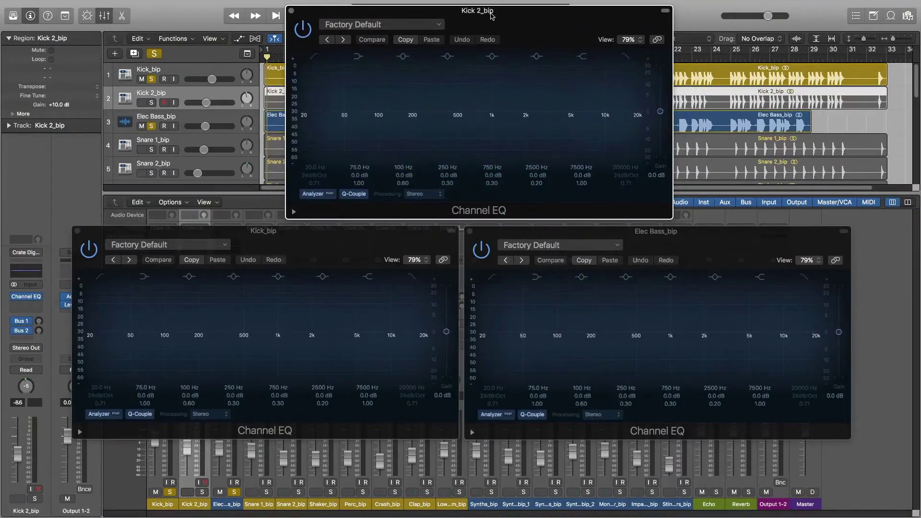
{"action": "left_click_drag", "start_coordinate": [491, 16], "coordinate": [482, 16]}
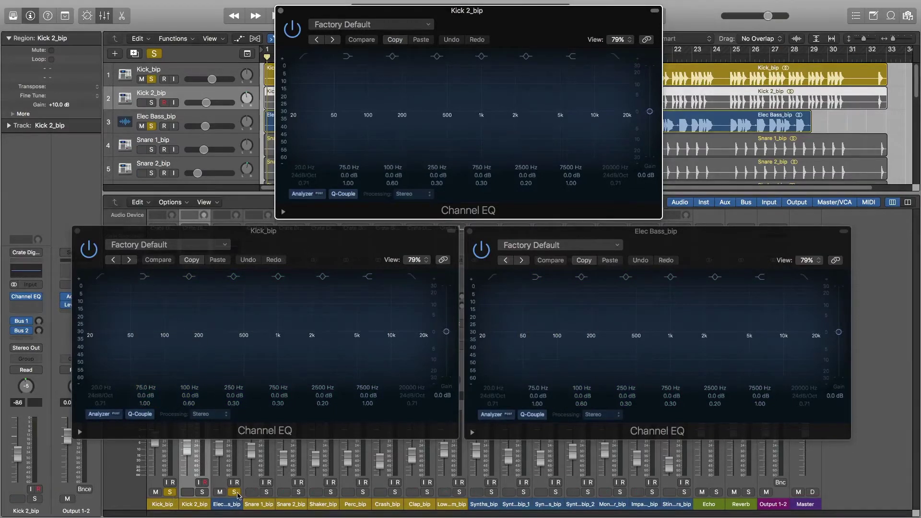
- Play the song and switch the solo between Kick, Elec Bass and Kick 2 to compare their low-frequency spectra, then clear the solo
{"action": "left_click", "coordinate": [234, 493]}
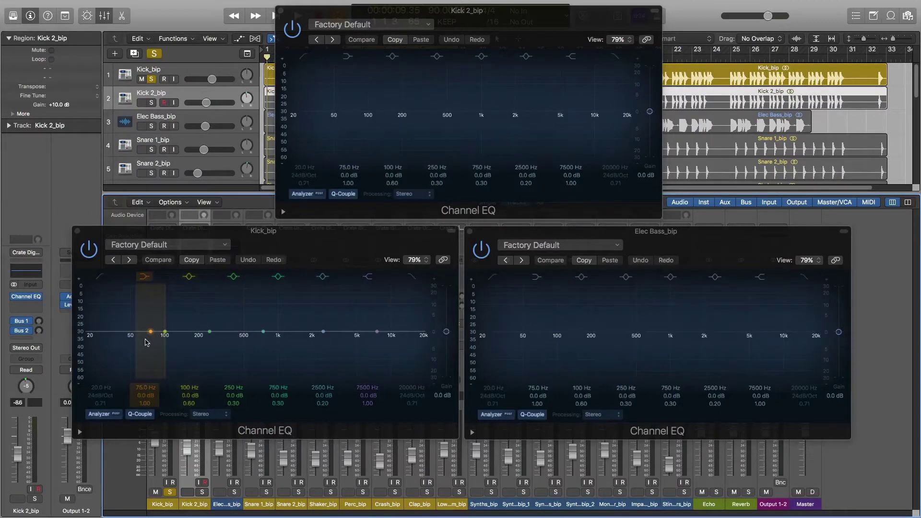
{"action": "key", "text": "space"}
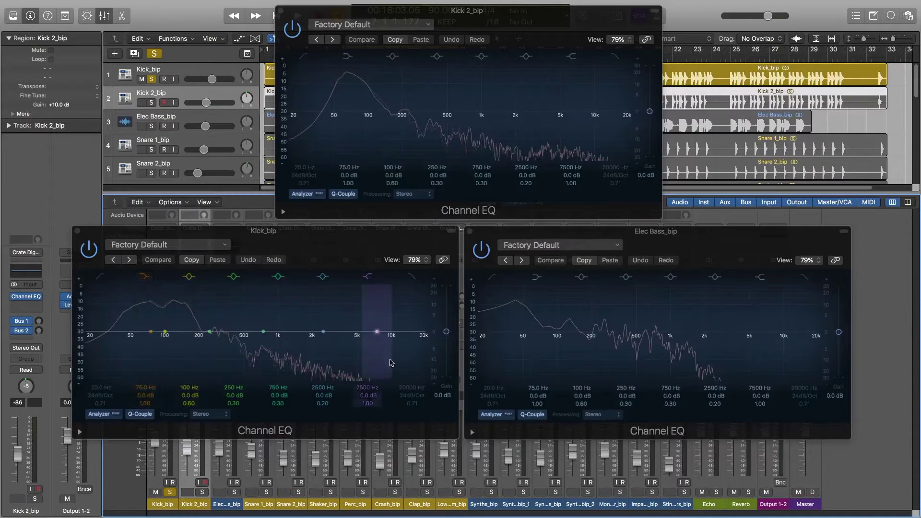
{"action": "left_click", "coordinate": [169, 492]}
{"action": "left_click", "coordinate": [234, 492]}
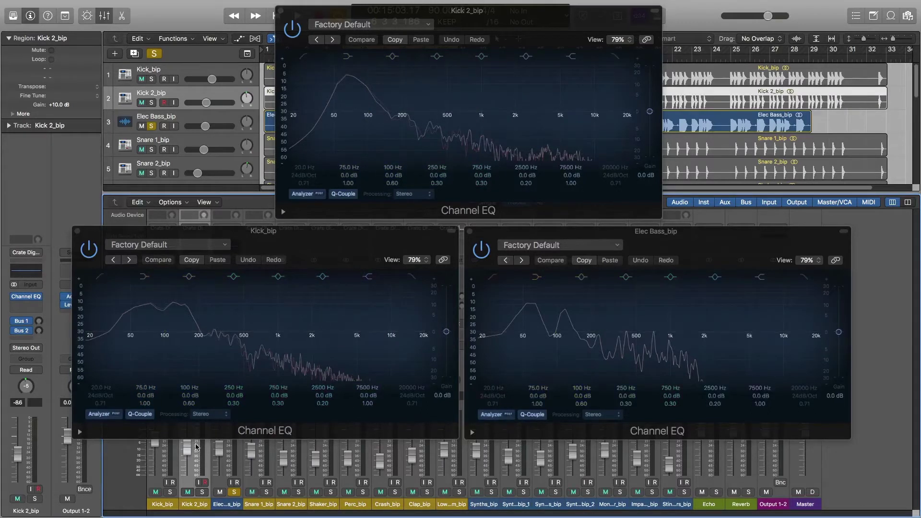
{"action": "left_click", "coordinate": [233, 494]}
{"action": "left_click", "coordinate": [201, 492]}
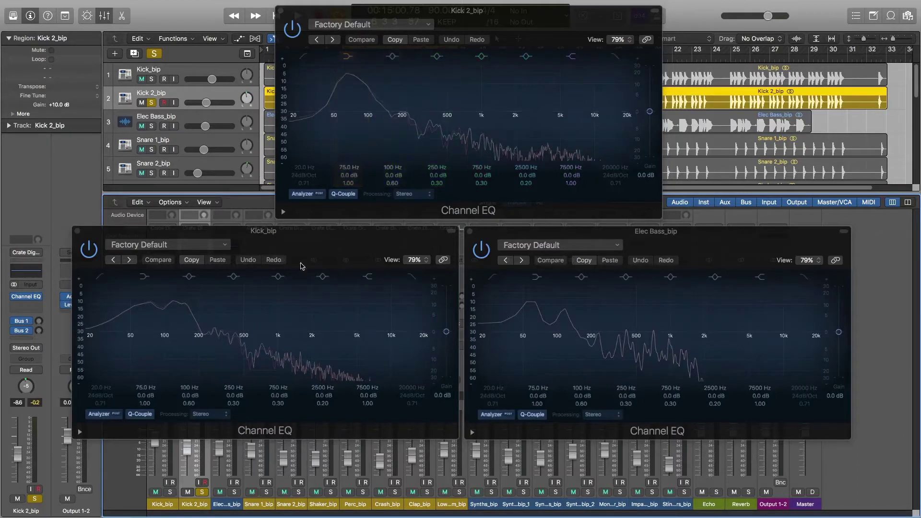
{"action": "left_click", "coordinate": [202, 493]}
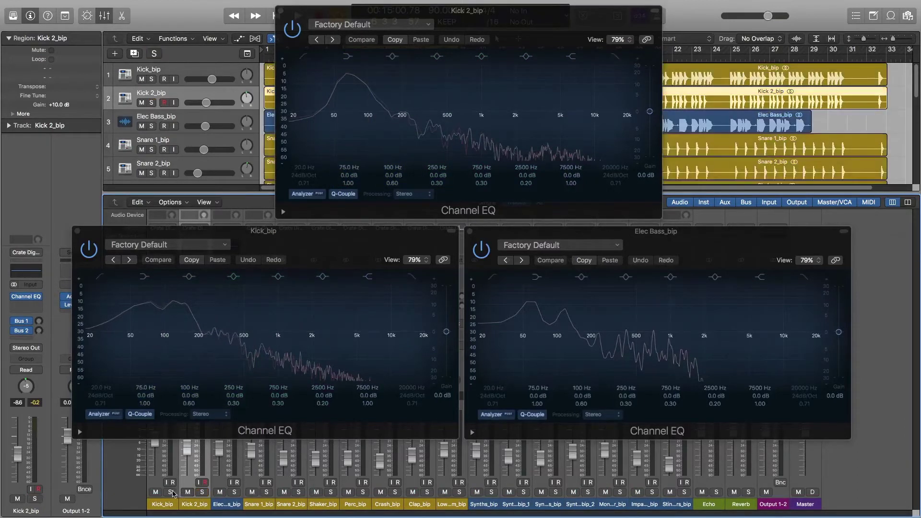
- Solo the Kick and Elec Bass tracks together and bring Kick's EQ into focus
{"action": "left_click", "coordinate": [170, 493]}
{"action": "left_click", "coordinate": [234, 492]}
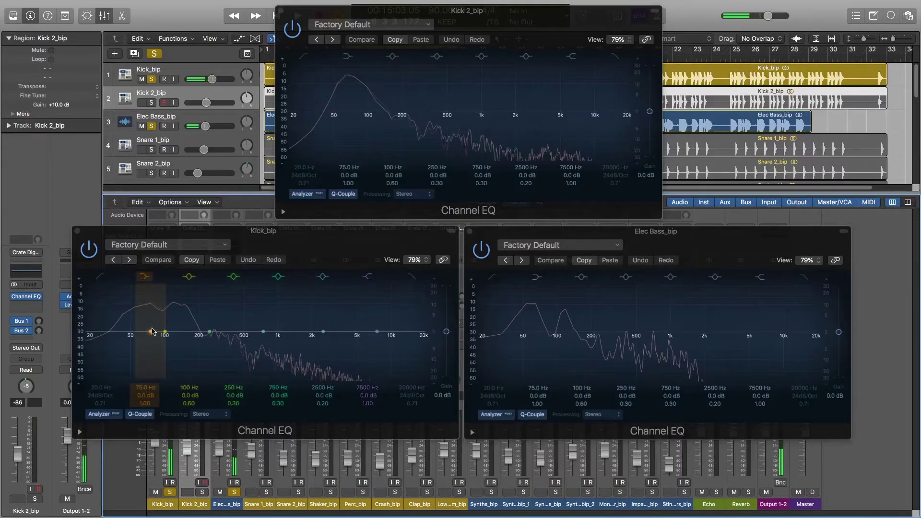
{"action": "left_click", "coordinate": [151, 334]}
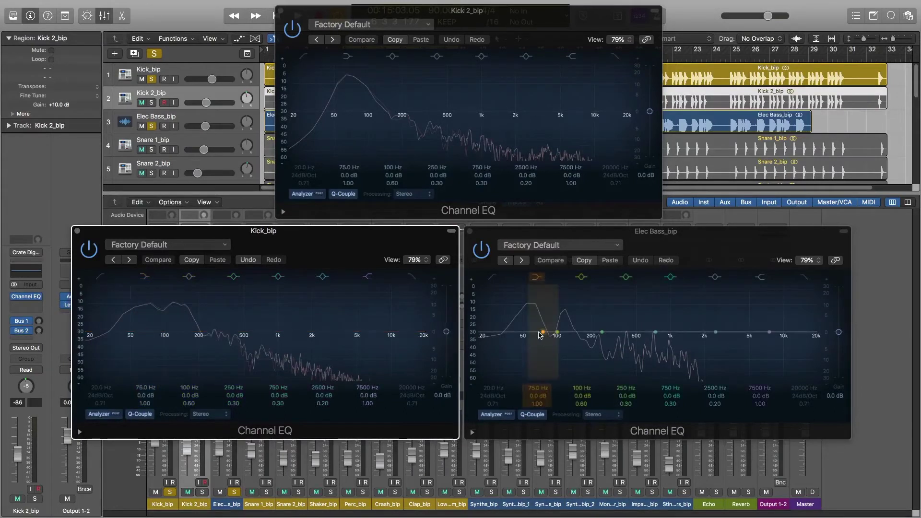
- In the Elec Bass EQ, move the low shelf to 31.5 Hz and set the second band to 64 Hz with a Q of 7.00
{"action": "left_click_drag", "start_coordinate": [544, 335], "coordinate": [498, 334]}
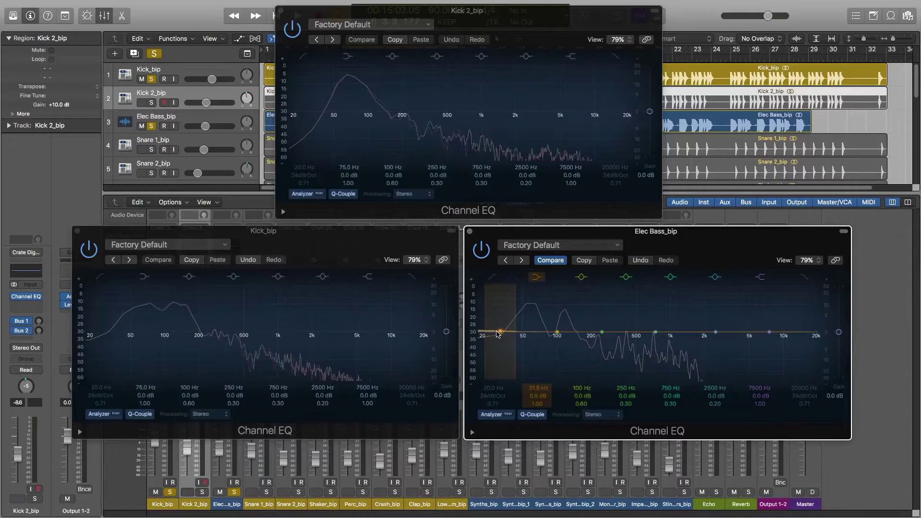
{"action": "left_click_drag", "start_coordinate": [557, 332], "coordinate": [530, 335]}
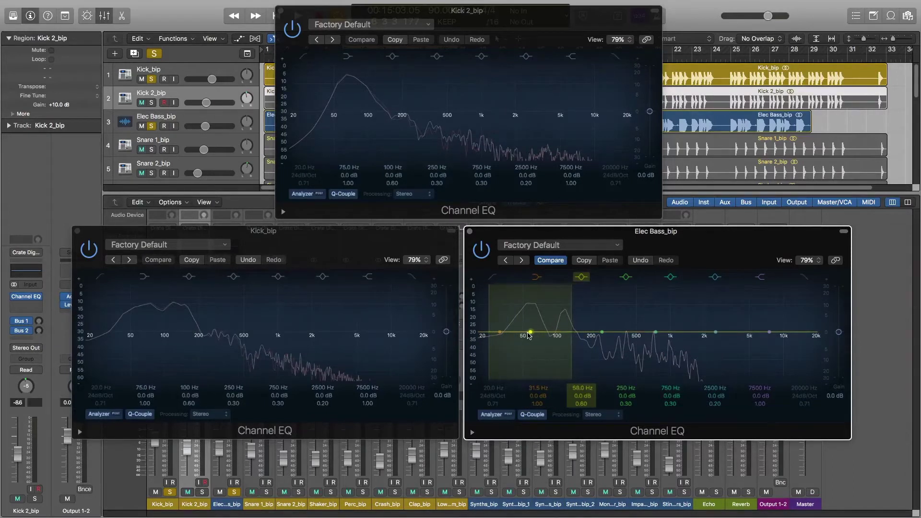
{"action": "left_click_drag", "start_coordinate": [490, 303], "coordinate": [538, 335]}
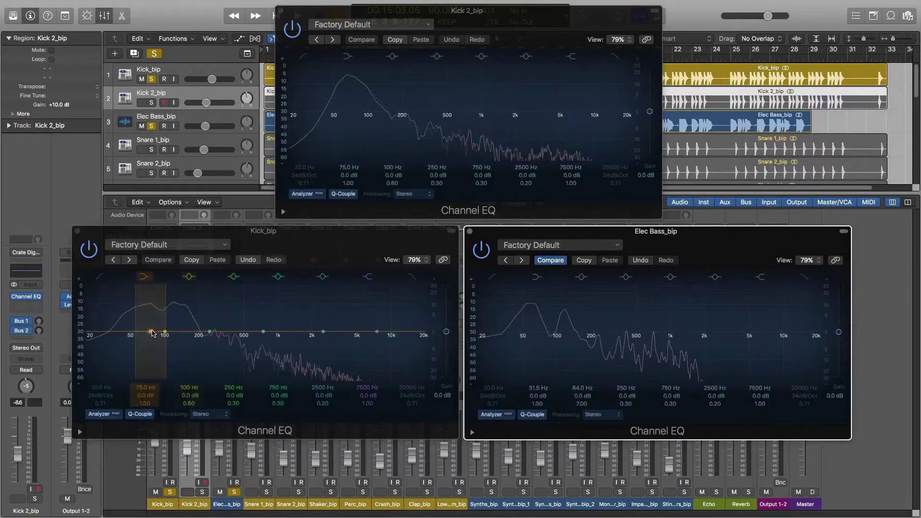
- In the Kick EQ, move the low shelf to 26.5 Hz and the second band to 64 Hz
{"action": "left_click_drag", "start_coordinate": [151, 332], "coordinate": [98, 332]}
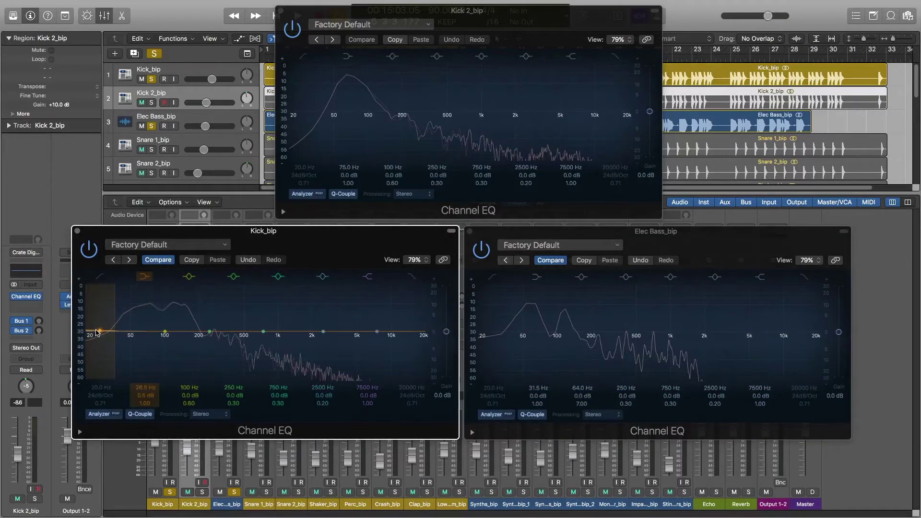
{"action": "mouse_move", "coordinate": [155, 333]}
{"action": "left_mouse_down"}
{"action": "mouse_move", "coordinate": [130, 333]}
{"action": "mouse_move", "coordinate": [150, 333]}
{"action": "left_mouse_up"}
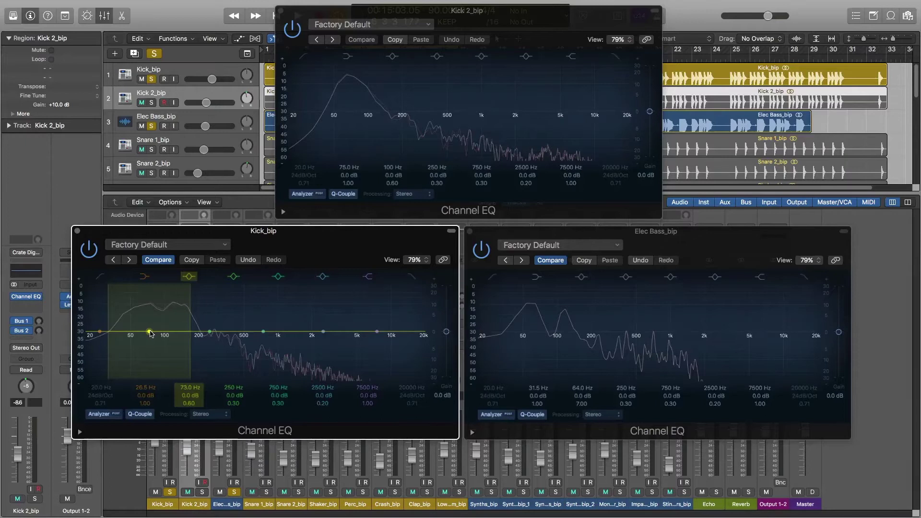
{"action": "left_click_drag", "start_coordinate": [150, 332], "coordinate": [143, 333]}
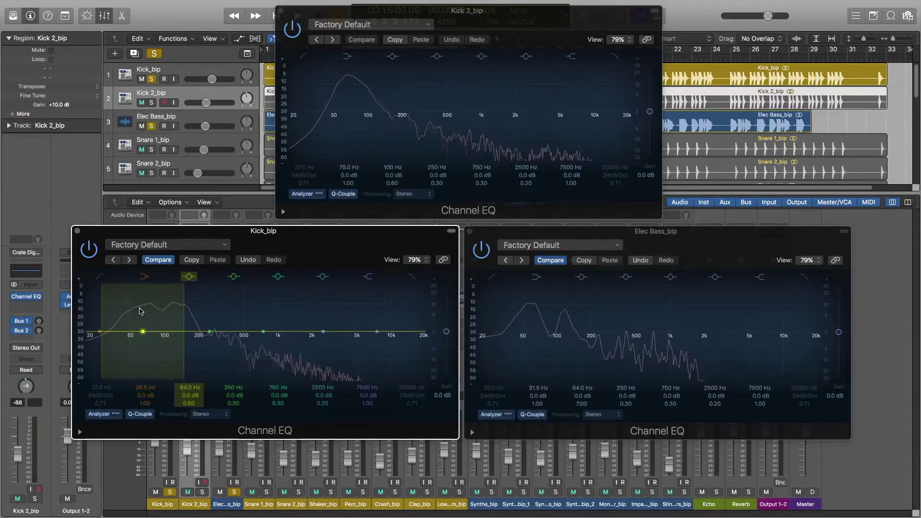
- Return Kick's second EQ band to 100 Hz and sweep the Elec Bass second band up to 94 Hz and back to 62 Hz
{"action": "mouse_move", "coordinate": [143, 332]}
{"action": "left_mouse_down"}
{"action": "mouse_move", "coordinate": [192, 334]}
{"action": "mouse_move", "coordinate": [165, 332]}
{"action": "left_mouse_up"}
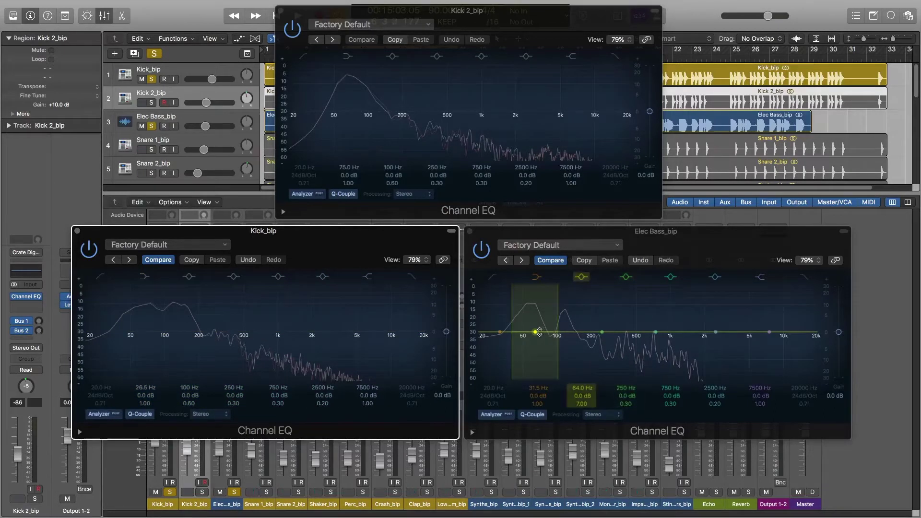
{"action": "left_click_drag", "start_coordinate": [535, 332], "coordinate": [556, 334]}
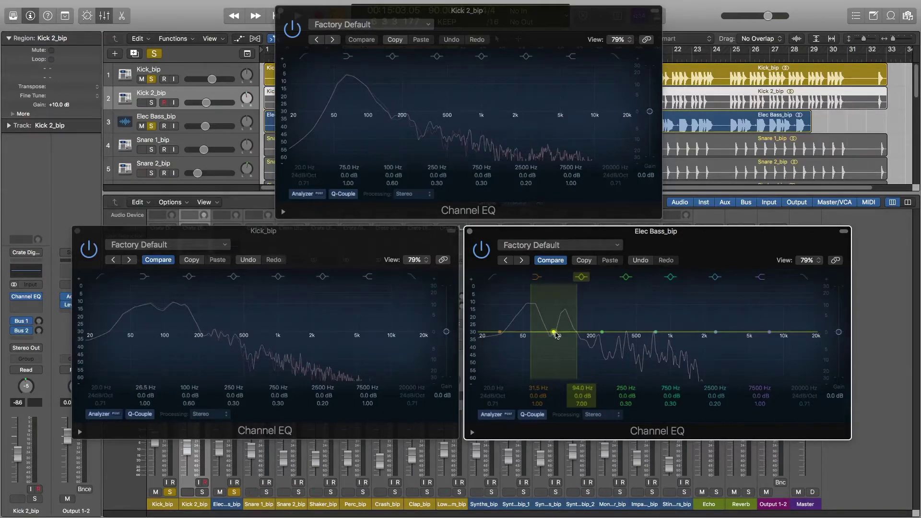
{"action": "left_click_drag", "start_coordinate": [555, 334], "coordinate": [536, 333]}
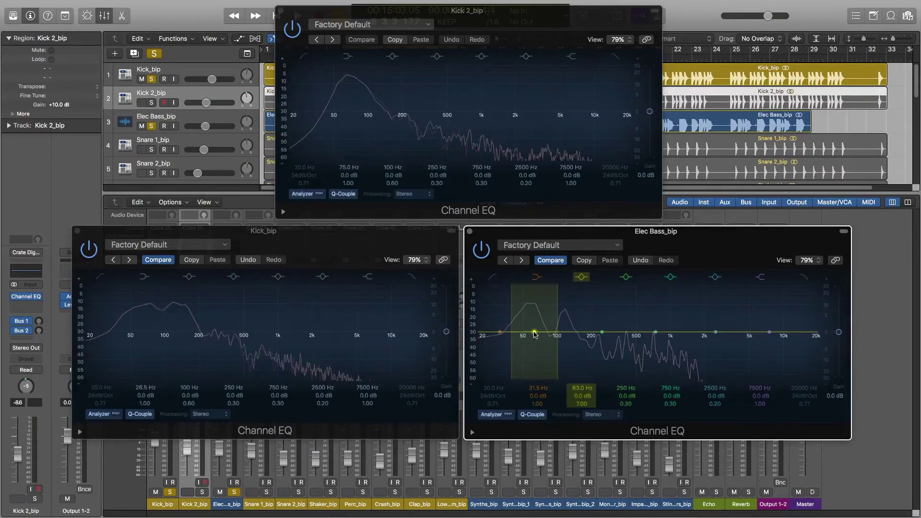
{"action": "left_click_drag", "start_coordinate": [536, 334], "coordinate": [534, 334]}
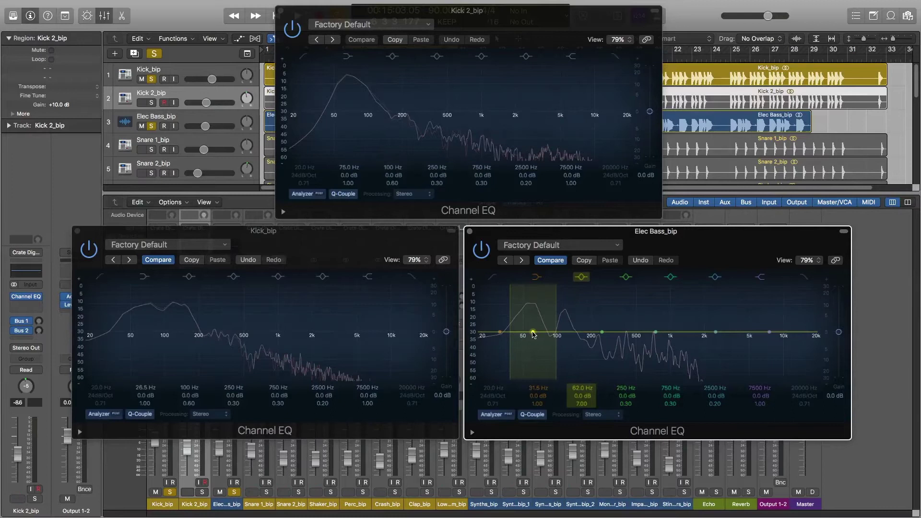
- Set the second EQ band of both Kick and Elec Bass to 64 Hz
{"action": "left_click_drag", "start_coordinate": [166, 333], "coordinate": [142, 331]}
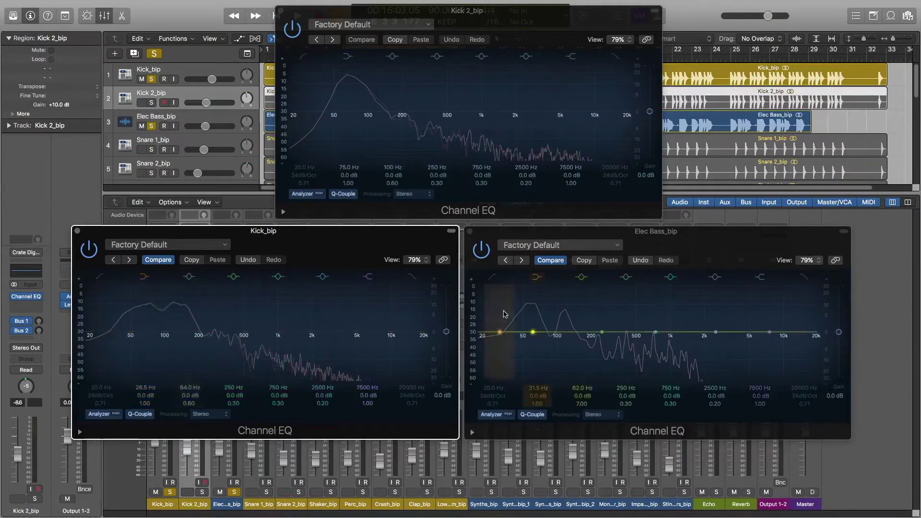
{"action": "left_click_drag", "start_coordinate": [533, 332], "coordinate": [536, 333]}
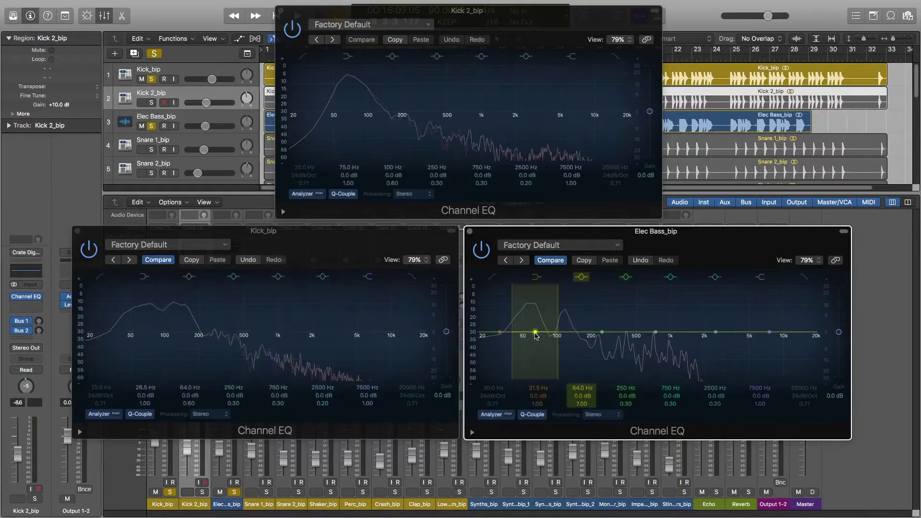
- Narrow the Elec Bass EQ's 64 Hz band to a Q of 13.0 and cut it by 2.0 dB
{"action": "scroll", "coordinate": [536, 334], "scroll_direction": "down", "scroll_amount": 1}
{"action": "scroll", "coordinate": [535, 333], "scroll_direction": "up", "scroll_amount": 8}
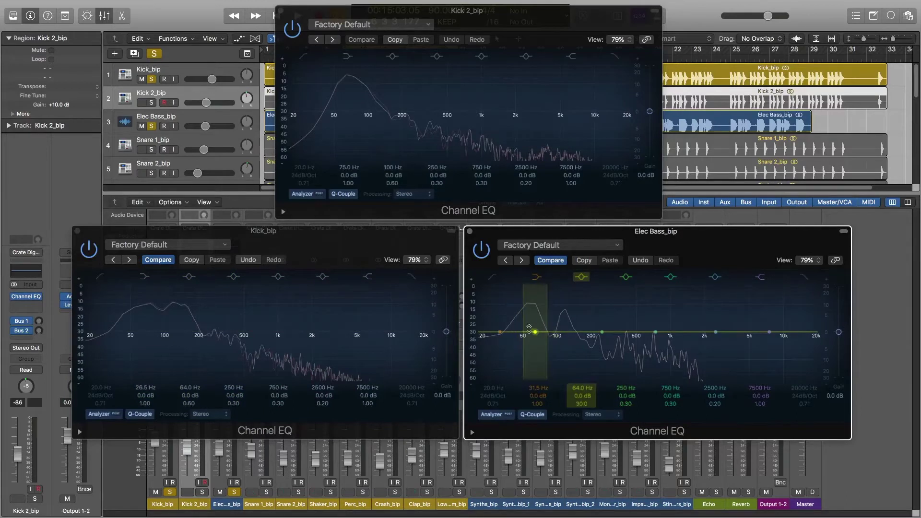
{"action": "left_click_drag", "start_coordinate": [535, 332], "coordinate": [535, 341]}
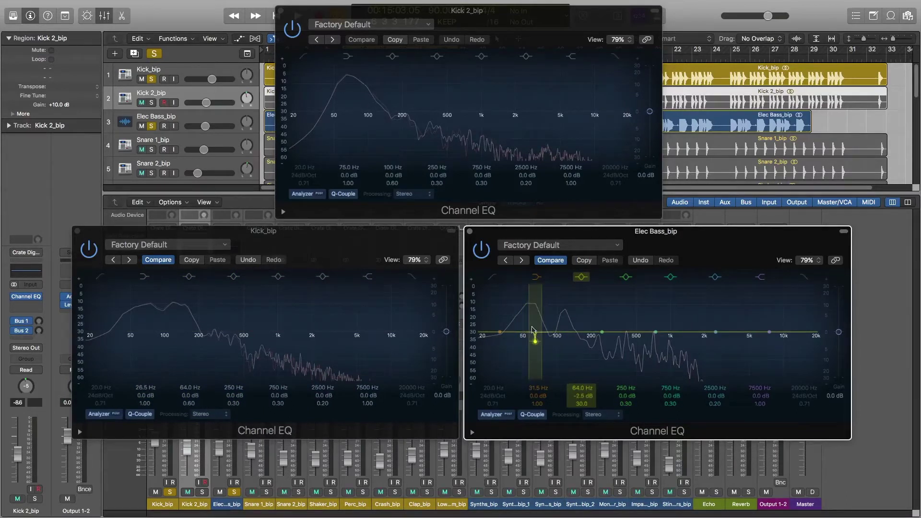
{"action": "scroll", "coordinate": [528, 322], "scroll_direction": "down", "scroll_amount": 5}
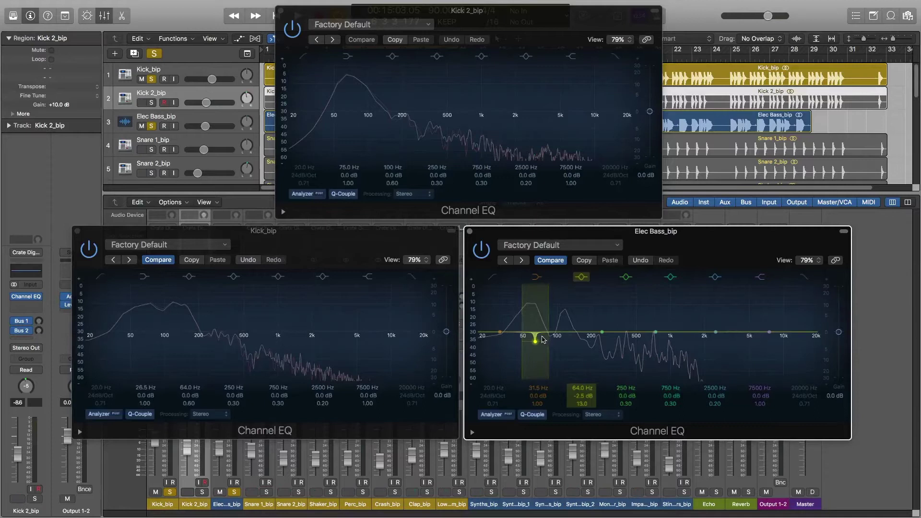
{"action": "left_click_drag", "start_coordinate": [543, 340], "coordinate": [543, 339]}
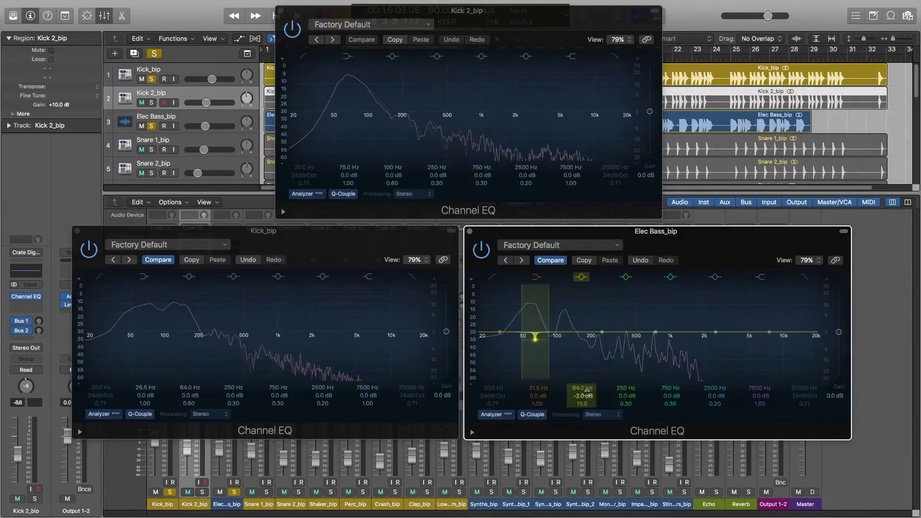
- Set the Elec Bass EQ's third band to 120 Hz with a Q of 30.0 and Kick's second band to 120 Hz
{"action": "left_click_drag", "start_coordinate": [602, 332], "coordinate": [565, 331]}
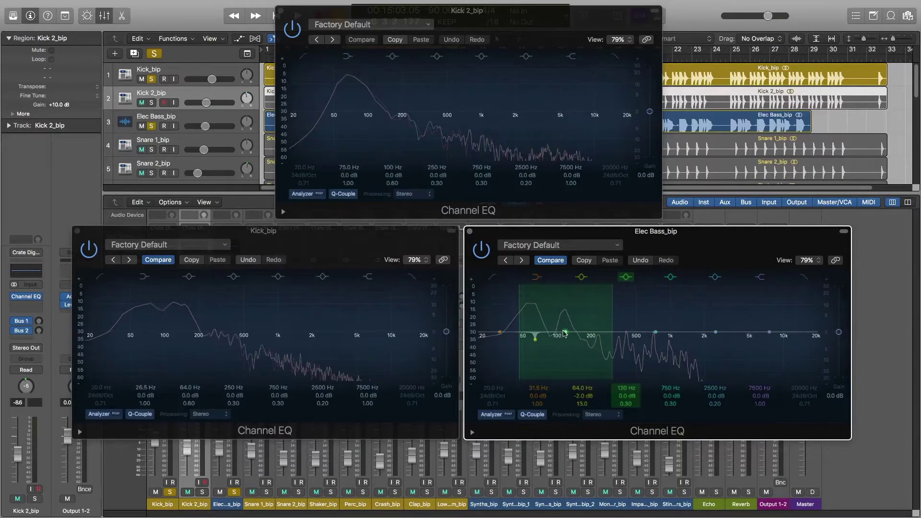
{"action": "left_click_drag", "start_coordinate": [546, 296], "coordinate": [552, 299]}
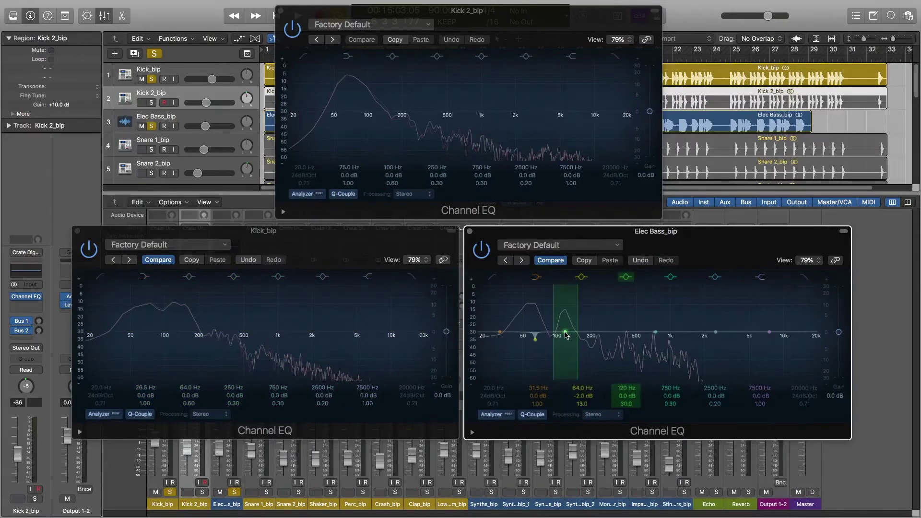
{"action": "left_click_drag", "start_coordinate": [143, 332], "coordinate": [177, 333]}
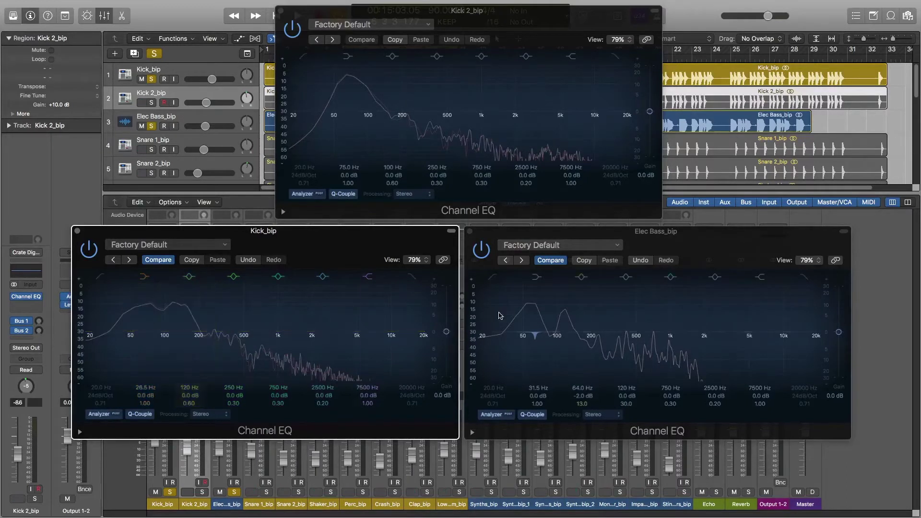
- Cut the Elec Bass EQ's third band by 3.0 dB at 118 Hz with a Q of 10.0
{"action": "left_click", "coordinate": [566, 335]}
{"action": "left_click_drag", "start_coordinate": [555, 308], "coordinate": [566, 343]}
{"action": "left_click_drag", "start_coordinate": [575, 308], "coordinate": [578, 307]}
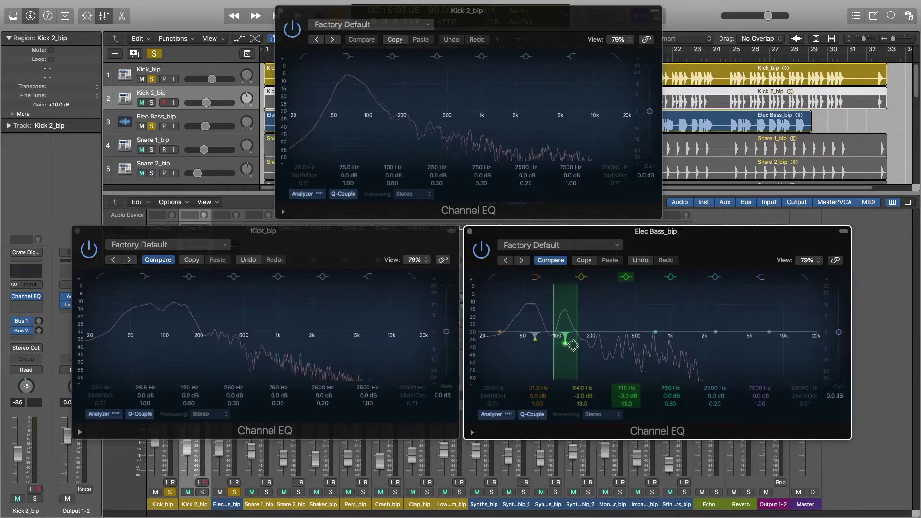
{"action": "left_click_drag", "start_coordinate": [573, 344], "coordinate": [578, 320]}
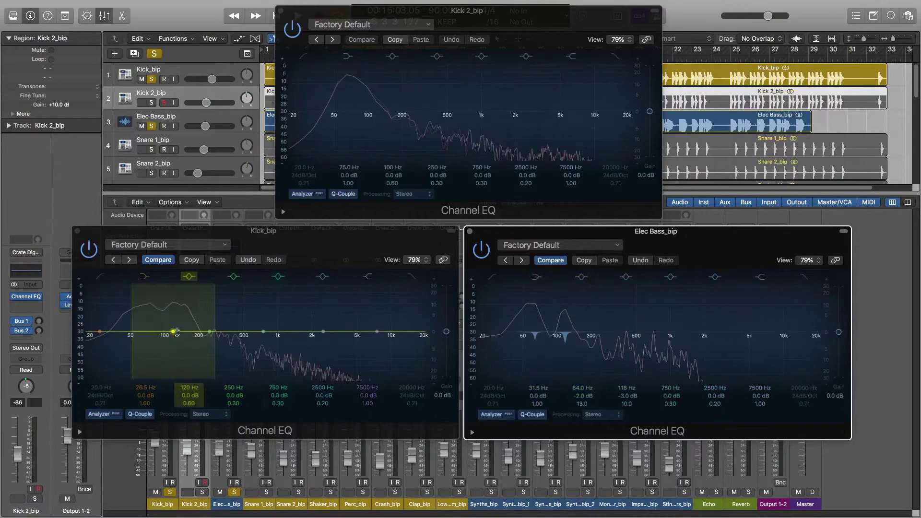
- Set the Kick EQ's second band to 95 Hz with a 0.5 dB boost and a Q of 1.90
{"action": "left_click_drag", "start_coordinate": [173, 335], "coordinate": [163, 332]}
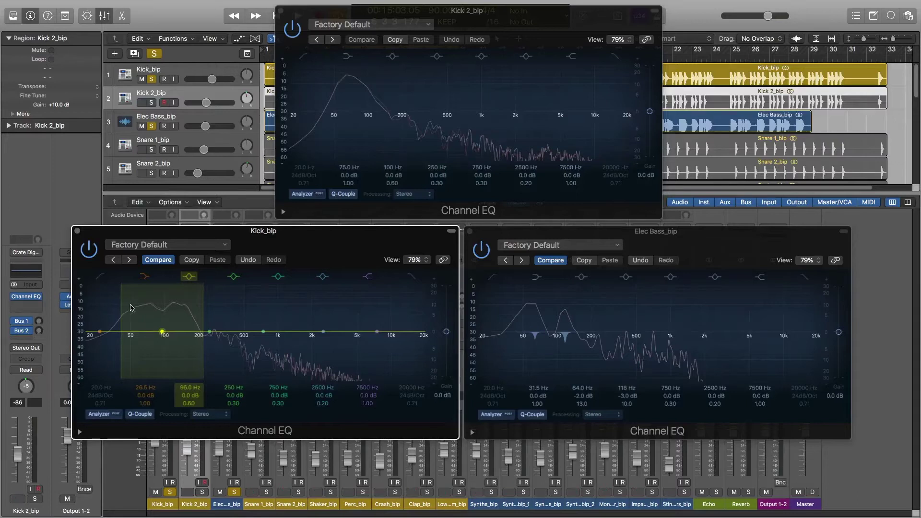
{"action": "left_click_drag", "start_coordinate": [123, 300], "coordinate": [130, 301]}
{"action": "left_click_drag", "start_coordinate": [182, 396], "coordinate": [183, 391]}
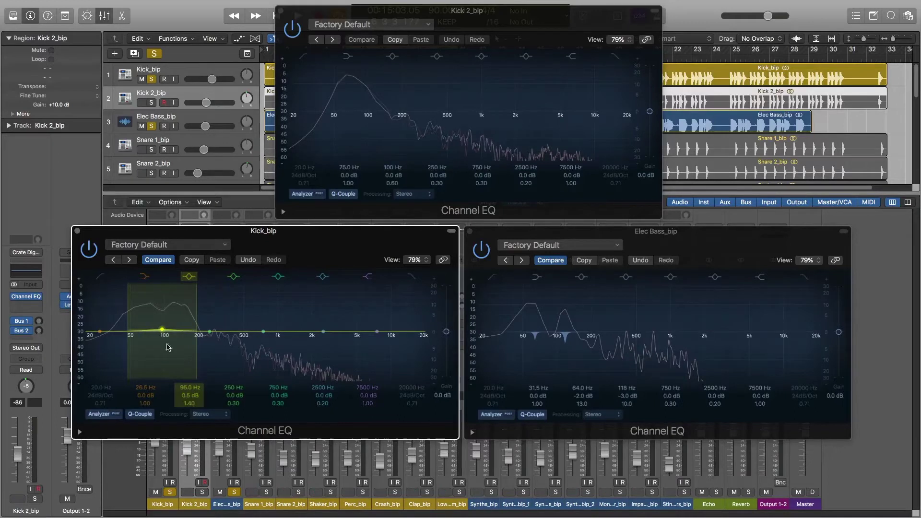
{"action": "mouse_move", "coordinate": [127, 298]}
{"action": "left_mouse_down"}
{"action": "mouse_move", "coordinate": [119, 298]}
{"action": "mouse_move", "coordinate": [129, 297]}
{"action": "left_mouse_up"}
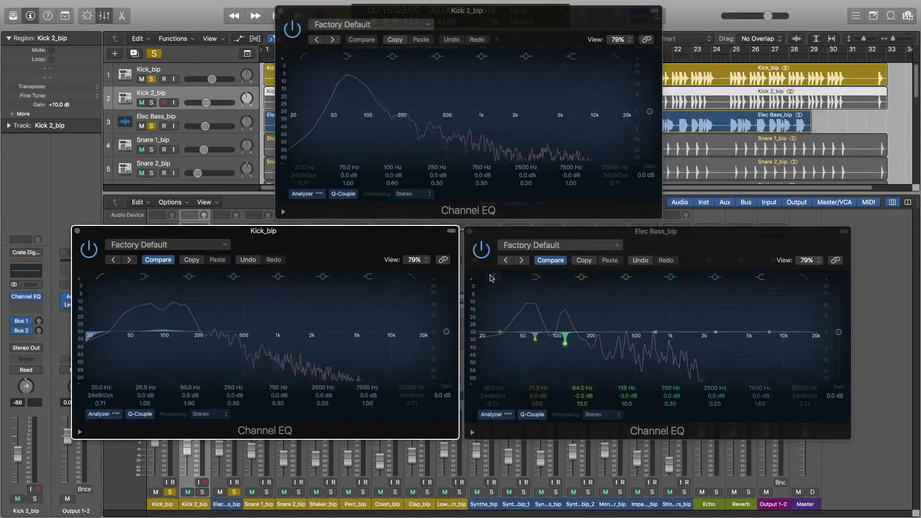
- Set the Kick EQ's low cut to 25 Hz at 48 dB/Oct and move its low shelf to 29.5 Hz
{"action": "left_click", "coordinate": [491, 279]}
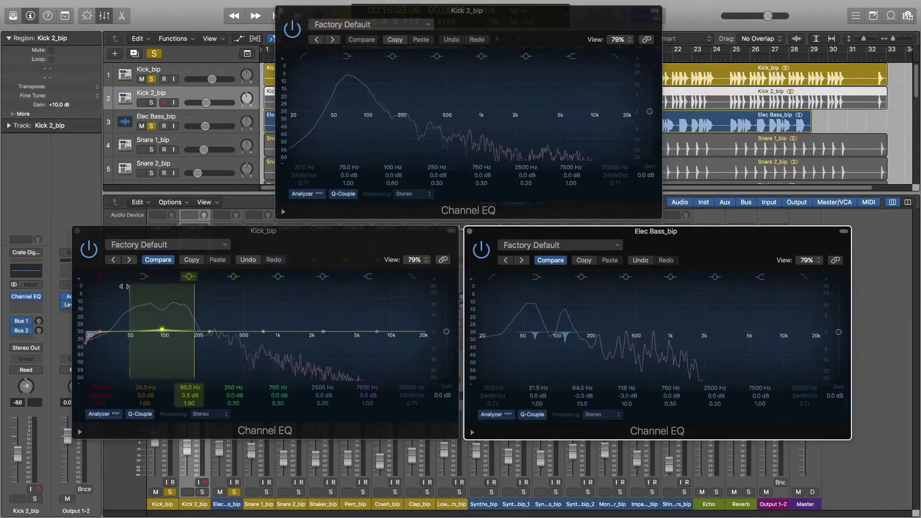
{"action": "left_click", "coordinate": [92, 337]}
{"action": "left_click_drag", "start_coordinate": [94, 334], "coordinate": [102, 338]}
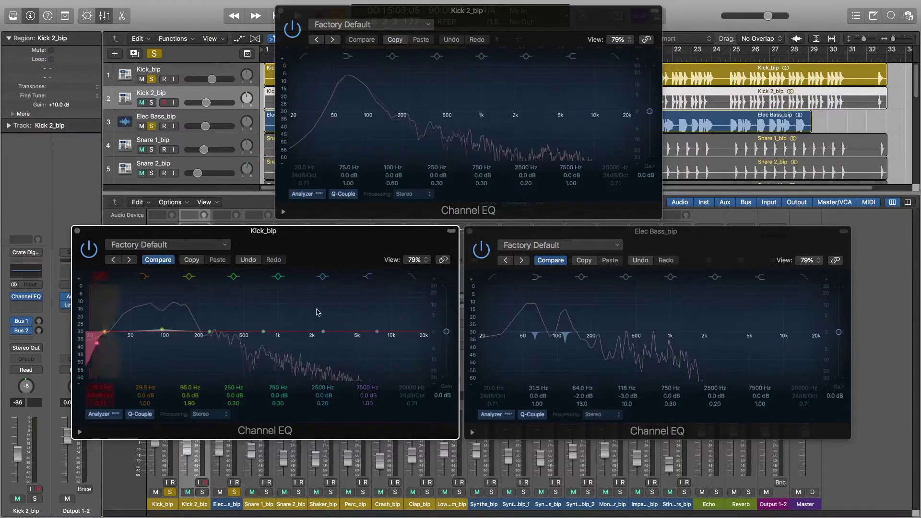
- In the Elec Bass EQ, enable a 25 Hz low cut at 48 dB/Oct with Q 0.67 and lower the 31.5 Hz shelf by 0.5 dB
{"action": "left_click", "coordinate": [496, 277]}
{"action": "left_click", "coordinate": [496, 277]}
{"action": "left_click_drag", "start_coordinate": [479, 346], "coordinate": [487, 347]}
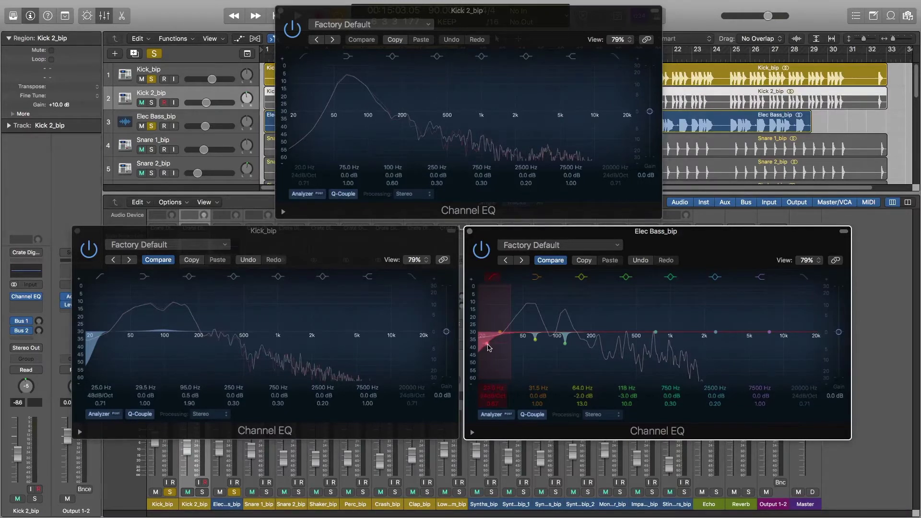
{"action": "left_click_drag", "start_coordinate": [509, 302], "coordinate": [485, 304]}
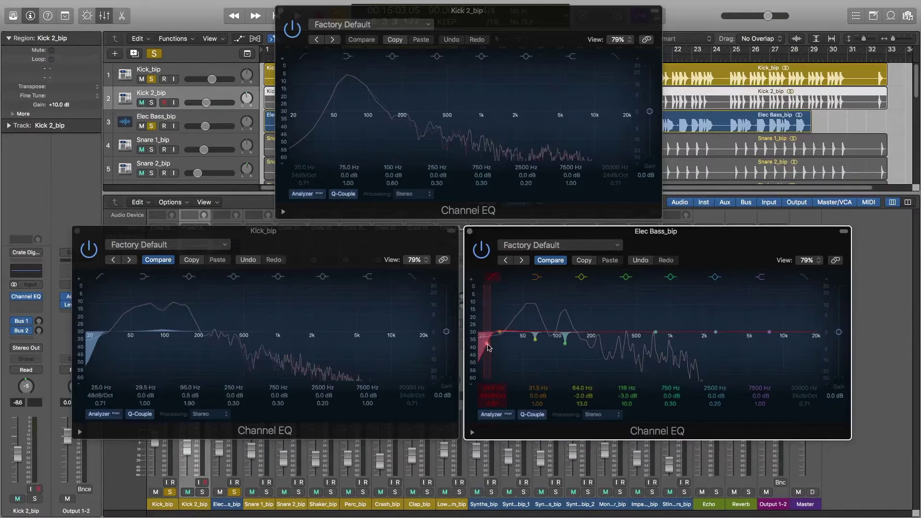
{"action": "left_click_drag", "start_coordinate": [488, 359], "coordinate": [490, 359]}
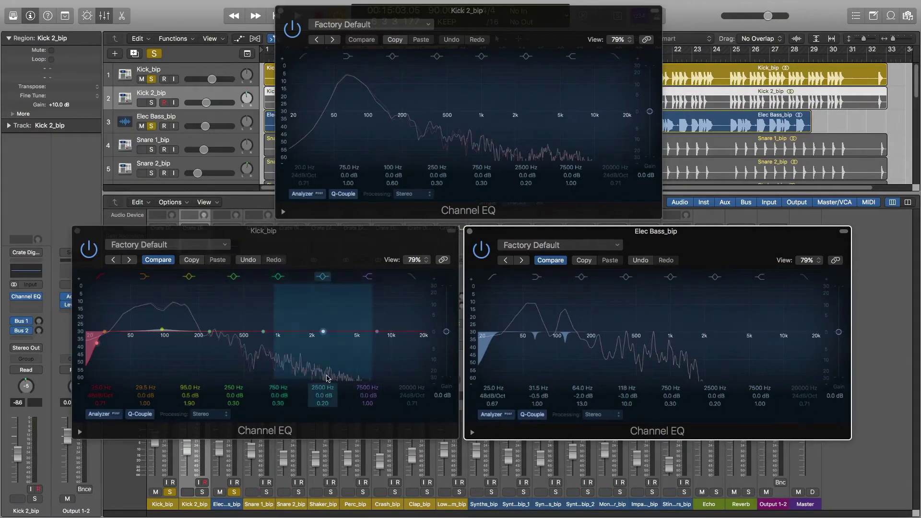
- Try a high cut at 1600 Hz in the Kick EQ while playing Kick without Elec Bass, and switch the high cut off
{"action": "left_click", "coordinate": [415, 281]}
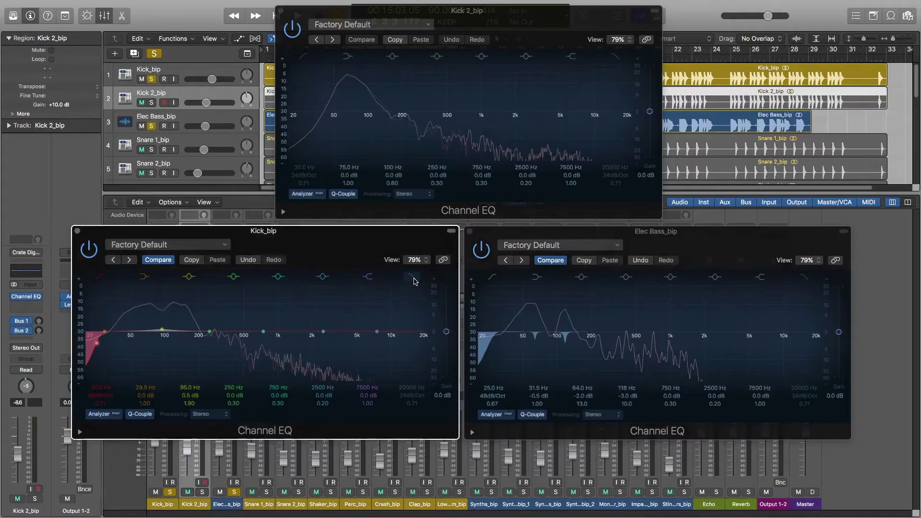
{"action": "left_click", "coordinate": [416, 278]}
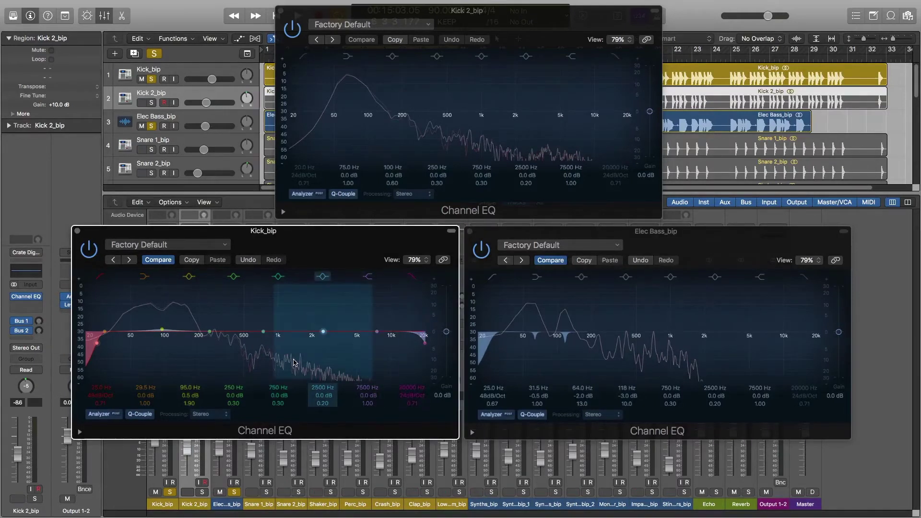
{"action": "left_click", "coordinate": [234, 493]}
{"action": "left_click", "coordinate": [234, 493]}
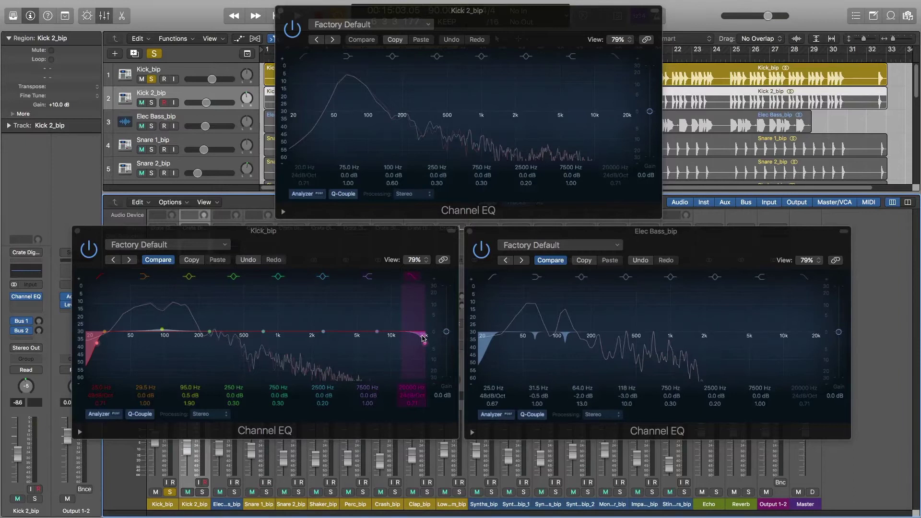
{"action": "key", "text": "space"}
{"action": "left_click_drag", "start_coordinate": [424, 338], "coordinate": [289, 346]}
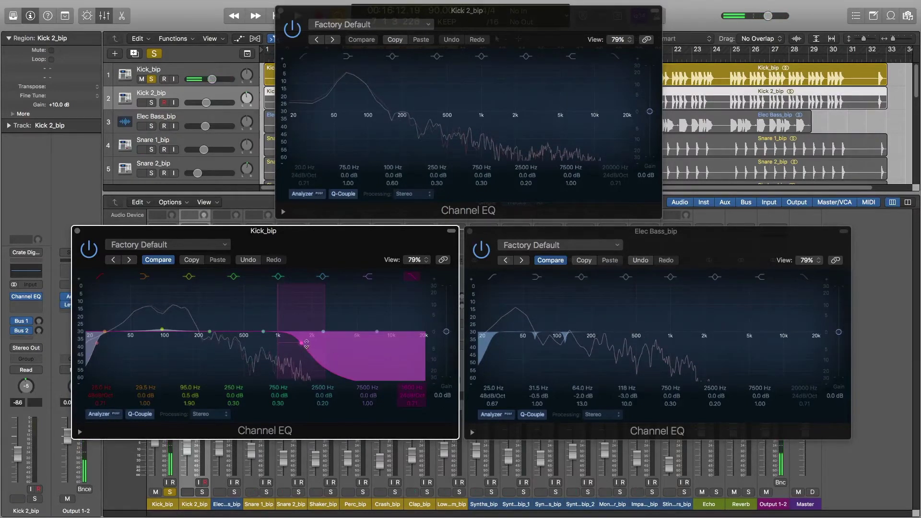
{"action": "left_click", "coordinate": [413, 277]}
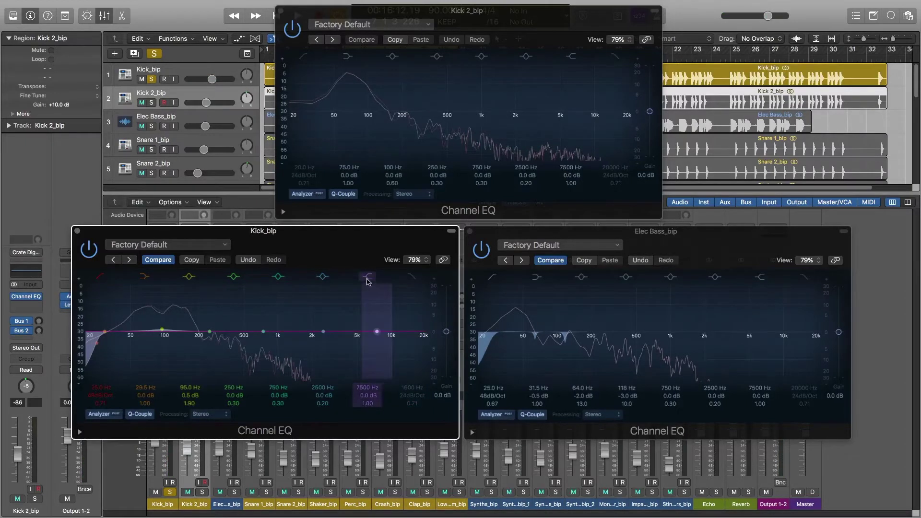
- Set the Kick EQ's high shelf to 1500 Hz with a 7.5 dB cut
{"action": "mouse_move", "coordinate": [374, 335]}
{"action": "left_mouse_down"}
{"action": "mouse_move", "coordinate": [313, 341]}
{"action": "mouse_move", "coordinate": [367, 334]}
{"action": "left_mouse_up"}
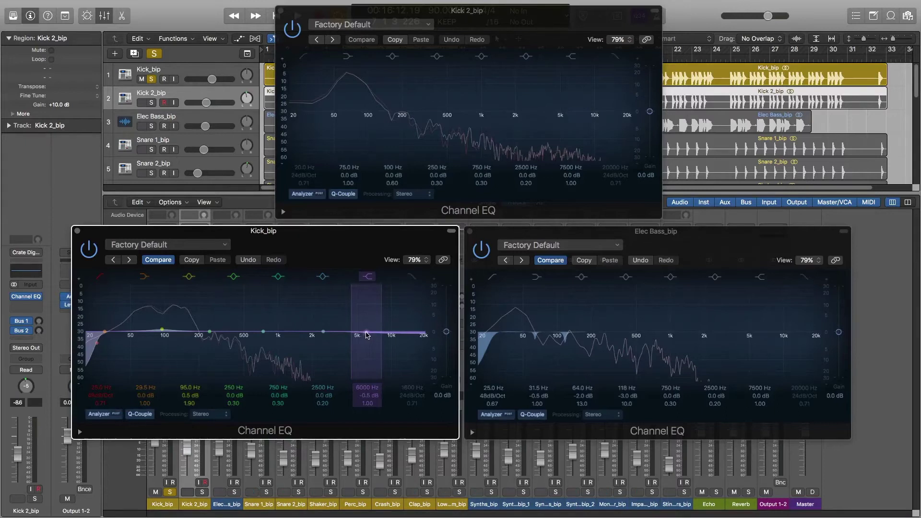
{"action": "left_click_drag", "start_coordinate": [366, 334], "coordinate": [292, 350]}
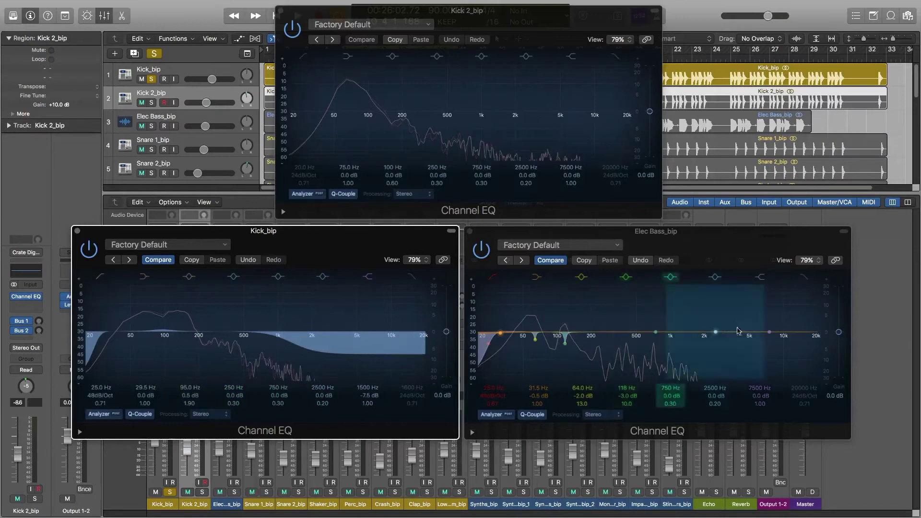
- Solo Elec Bass during playback and take Kick out of solo
{"action": "left_click", "coordinate": [773, 324]}
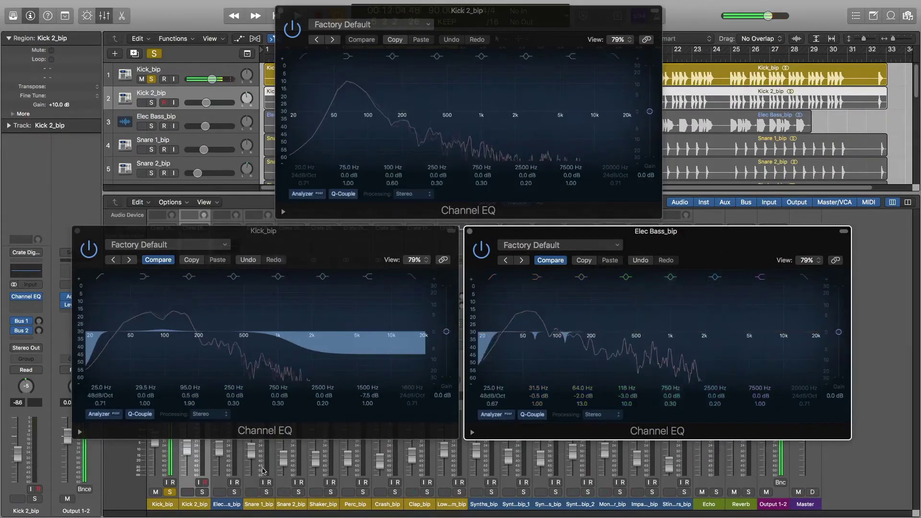
{"action": "left_click", "coordinate": [234, 492]}
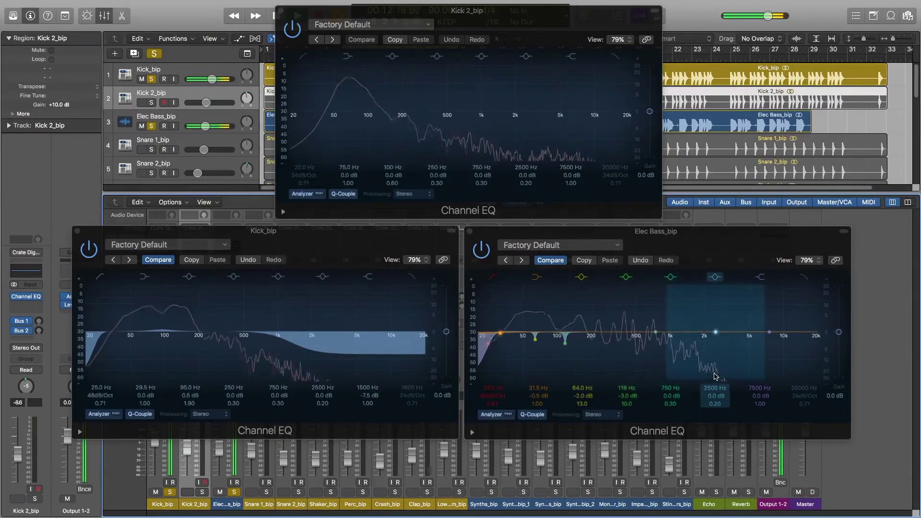
{"action": "left_click", "coordinate": [171, 493]}
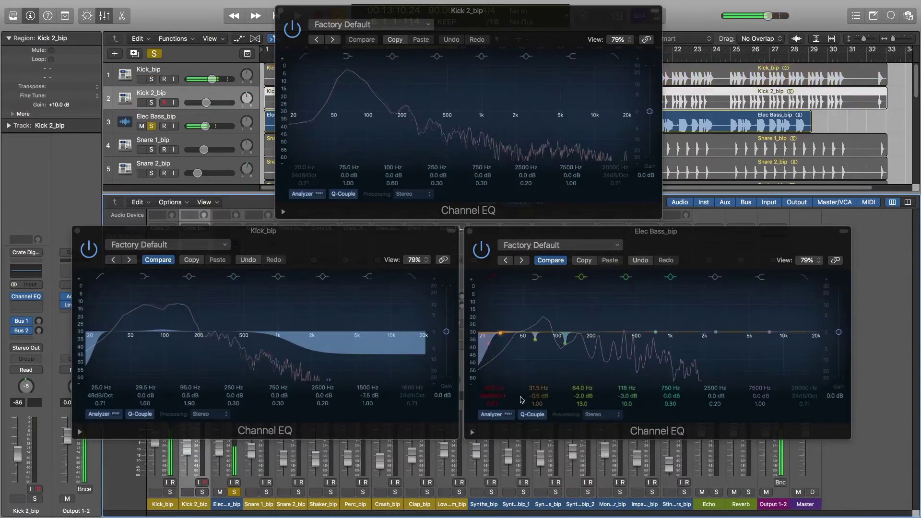
- In the Elec Bass EQ, enable a high cut at 12800 Hz and cut the fourth band by 3.5 dB at 1540 Hz with Q 1.10
{"action": "left_click", "coordinate": [817, 282]}
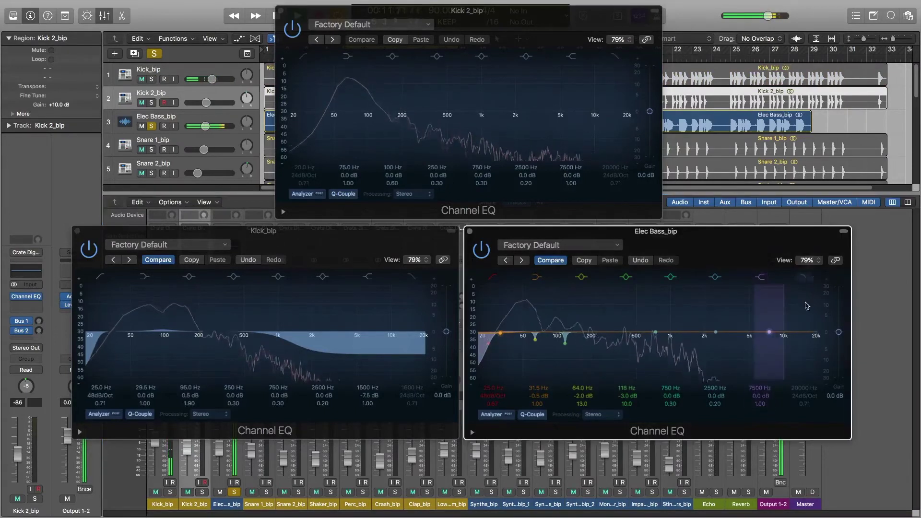
{"action": "left_click_drag", "start_coordinate": [816, 340], "coordinate": [670, 354]}
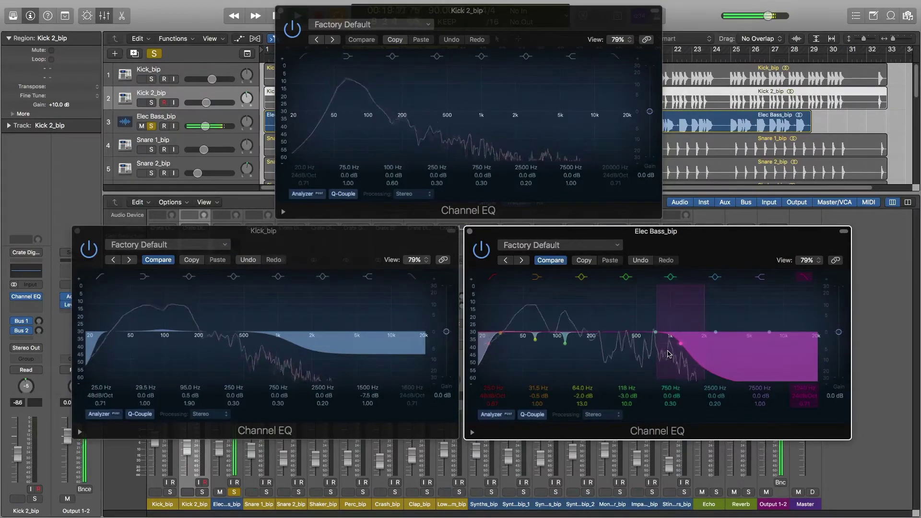
{"action": "left_click_drag", "start_coordinate": [661, 355], "coordinate": [794, 350]}
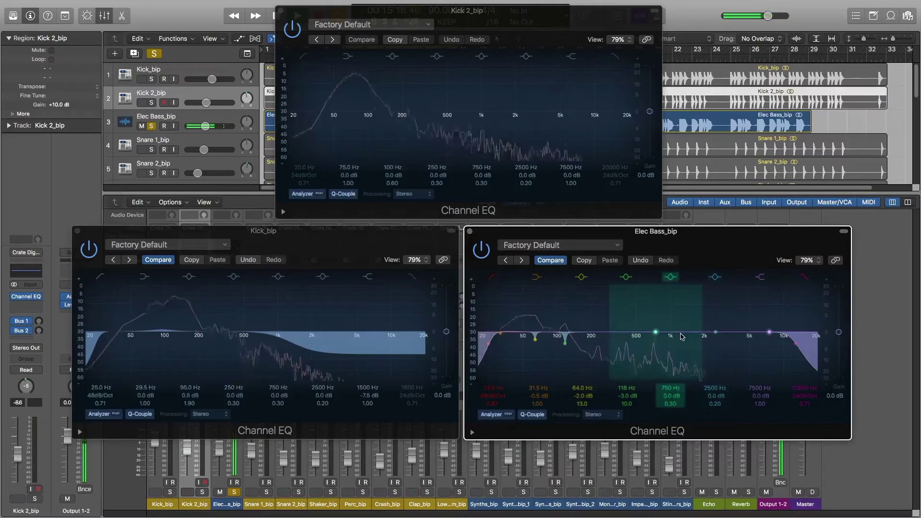
{"action": "left_click_drag", "start_coordinate": [661, 336], "coordinate": [697, 336]}
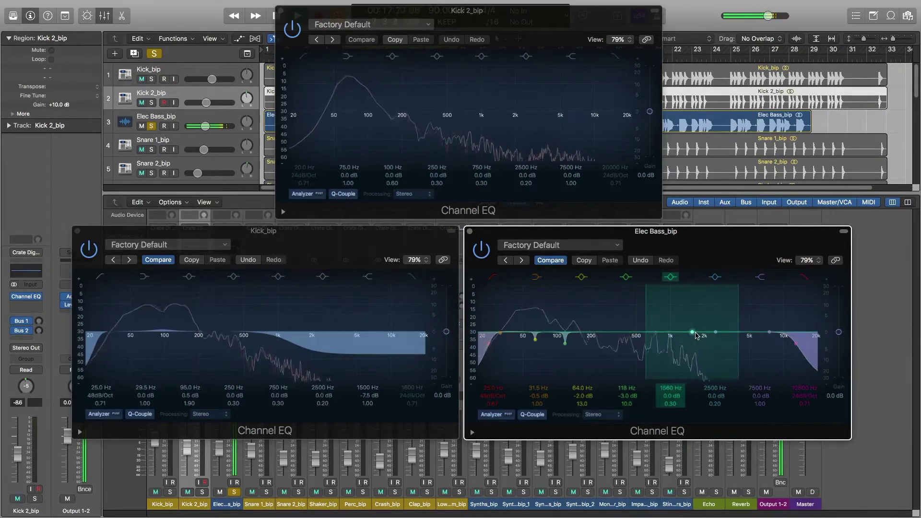
{"action": "left_click_drag", "start_coordinate": [648, 309], "coordinate": [702, 347]}
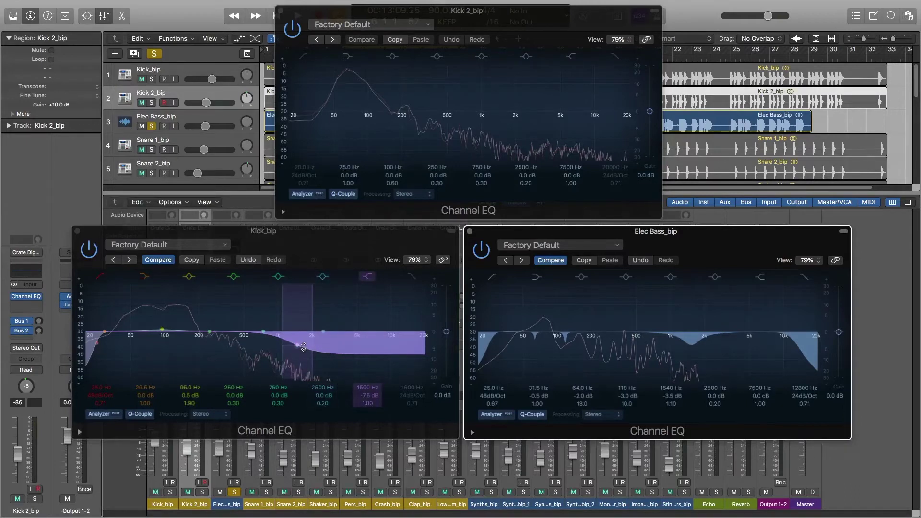
- Solo Kick 2 on its own, with Kick and Elec Bass out of solo, and start playback
{"action": "left_click", "coordinate": [171, 493]}
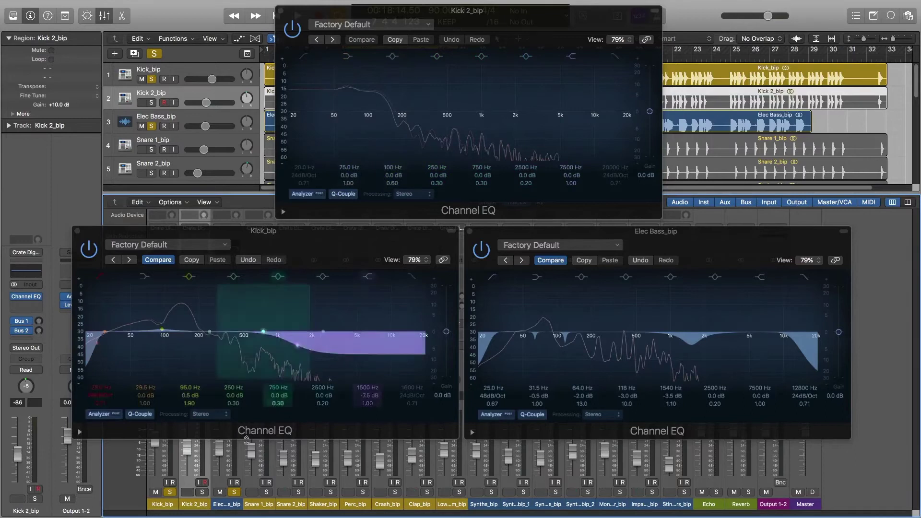
{"action": "left_click", "coordinate": [202, 494]}
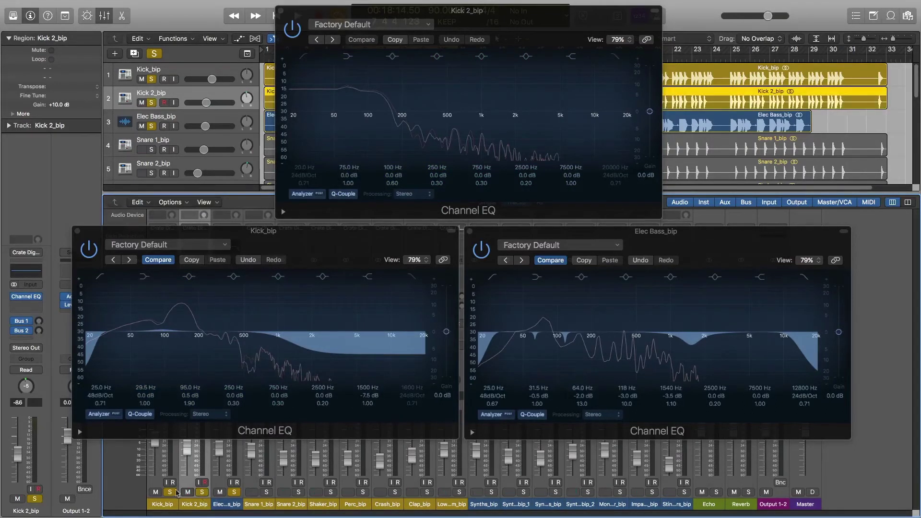
{"action": "left_click", "coordinate": [170, 492]}
{"action": "left_click", "coordinate": [235, 492]}
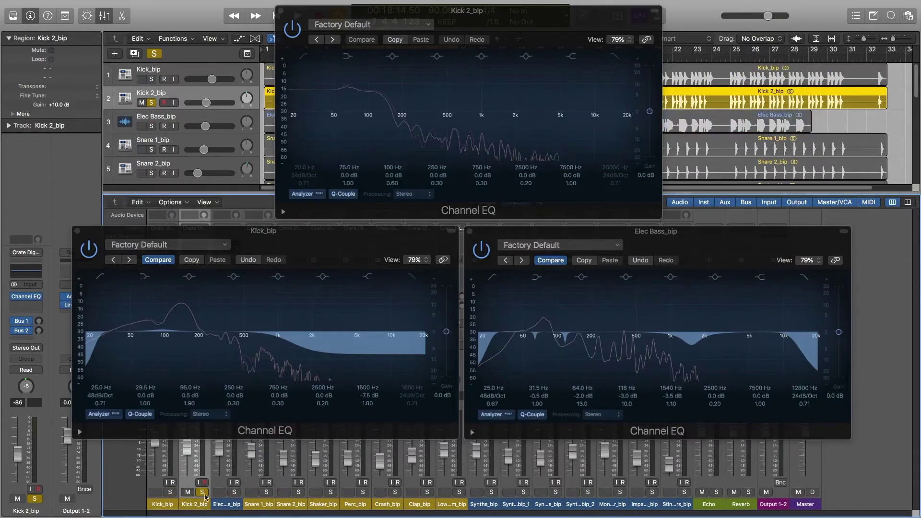
{"action": "key", "text": "space"}
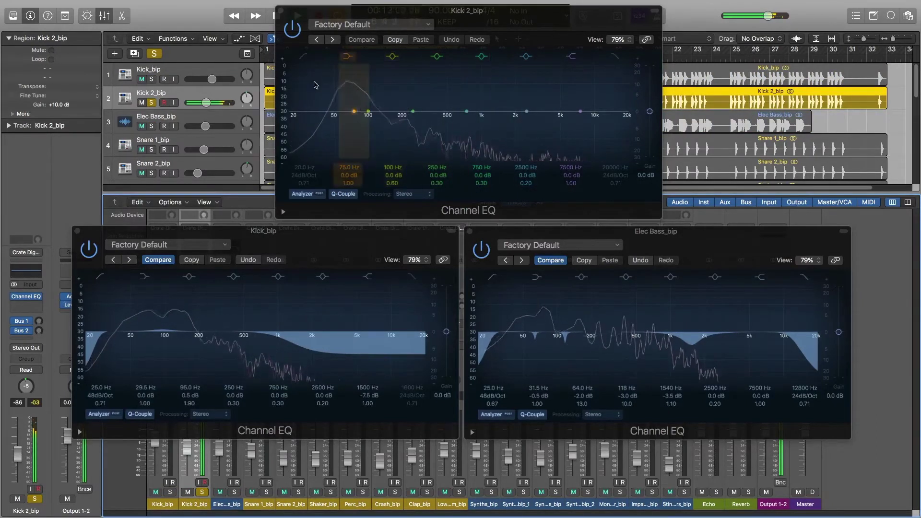
- In the Kick 2 EQ, enable a low cut at about 25 Hz and move the low shelf to 71 Hz
{"action": "left_click", "coordinate": [304, 58]}
{"action": "left_click", "coordinate": [304, 57]}
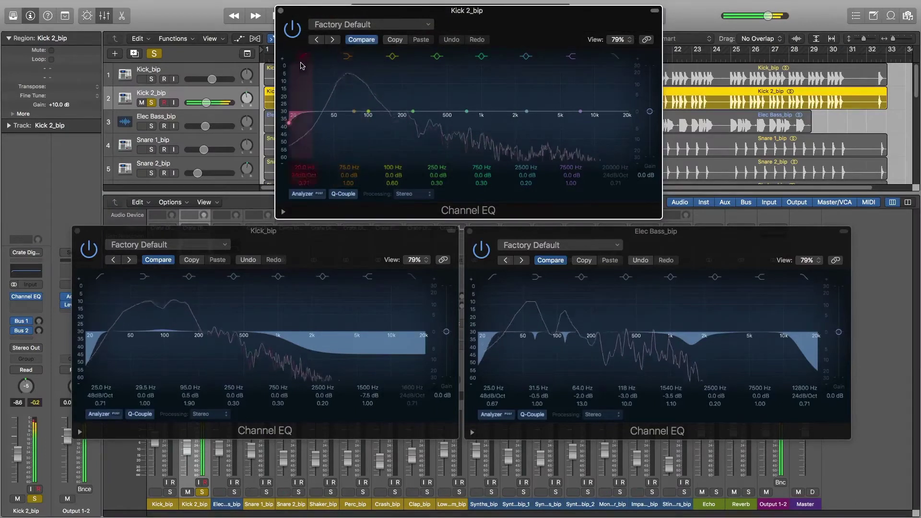
{"action": "left_click_drag", "start_coordinate": [299, 119], "coordinate": [305, 120]}
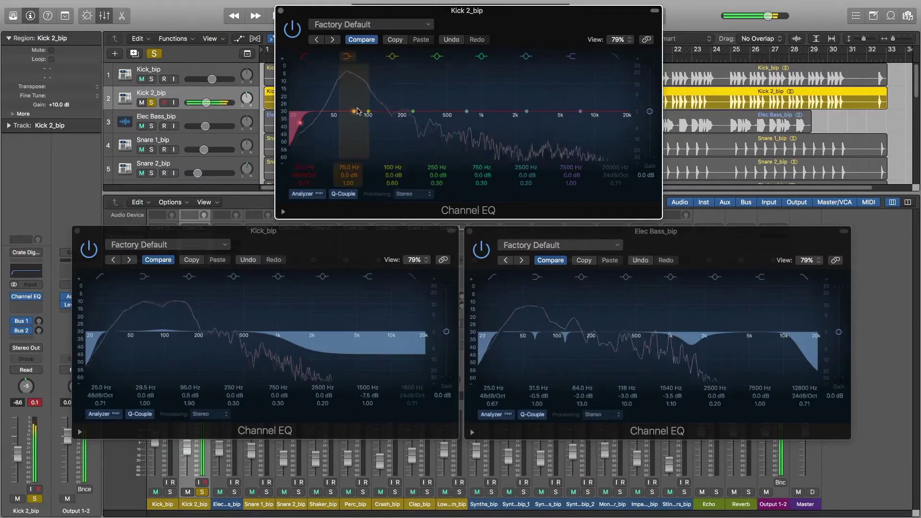
{"action": "left_click_drag", "start_coordinate": [355, 114], "coordinate": [352, 114]}
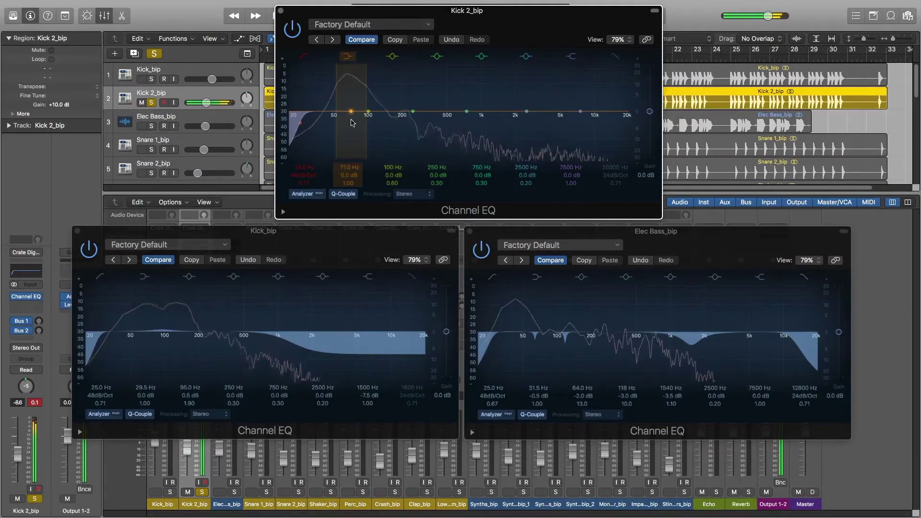
- In the Kick 2 EQ, move the low shelf to 39 Hz and cut the third band by 3 dB at 72 Hz with Q 1.80
{"action": "mouse_move", "coordinate": [352, 117]}
{"action": "left_mouse_down"}
{"action": "mouse_move", "coordinate": [321, 112]}
{"action": "mouse_move", "coordinate": [351, 114]}
{"action": "left_mouse_up"}
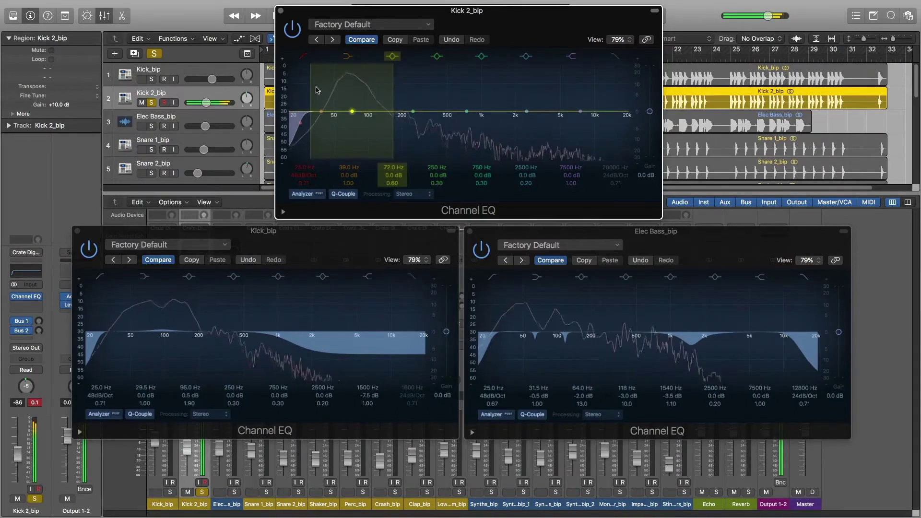
{"action": "left_click_drag", "start_coordinate": [363, 111], "coordinate": [375, 86]}
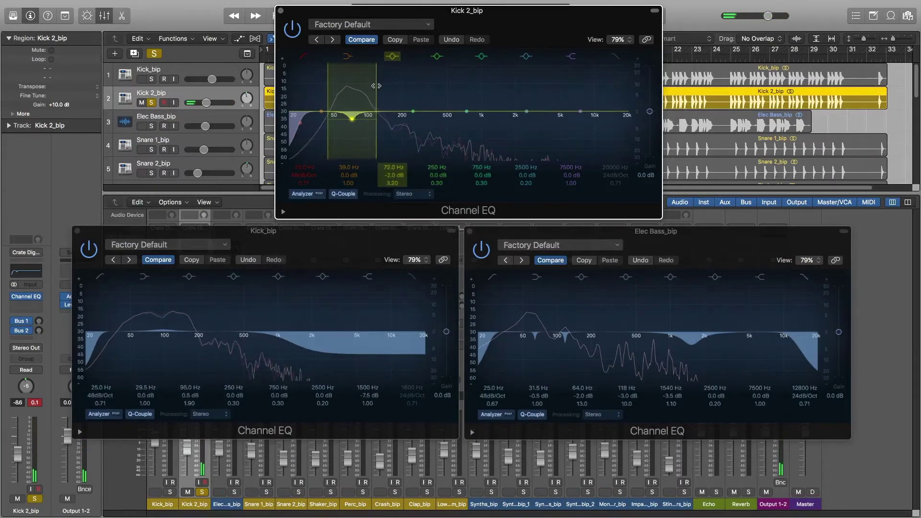
{"action": "left_click_drag", "start_coordinate": [368, 118], "coordinate": [379, 95]}
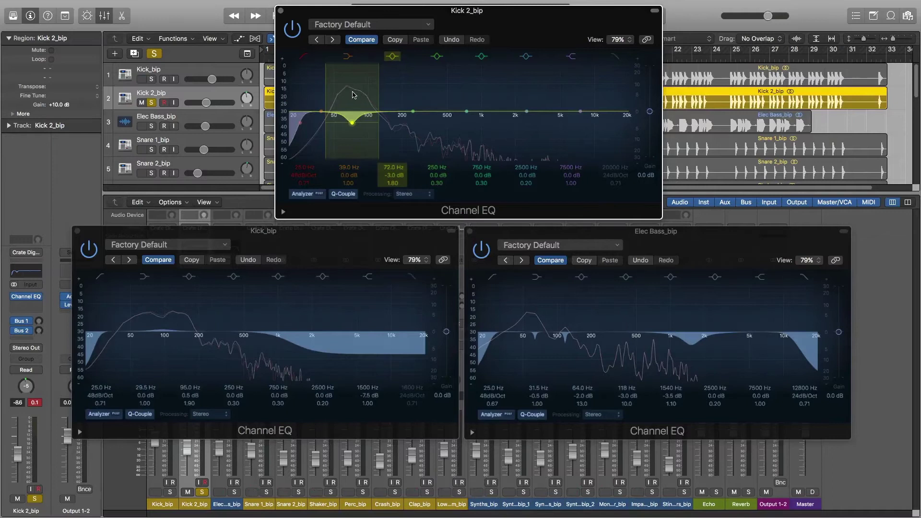
- During playback, cut Kick 2 by 1.5 dB at 1560 Hz with Q 0.60 and raise the high shelf by 0.5 dB at 6300 Hz
{"action": "key", "text": "space"}
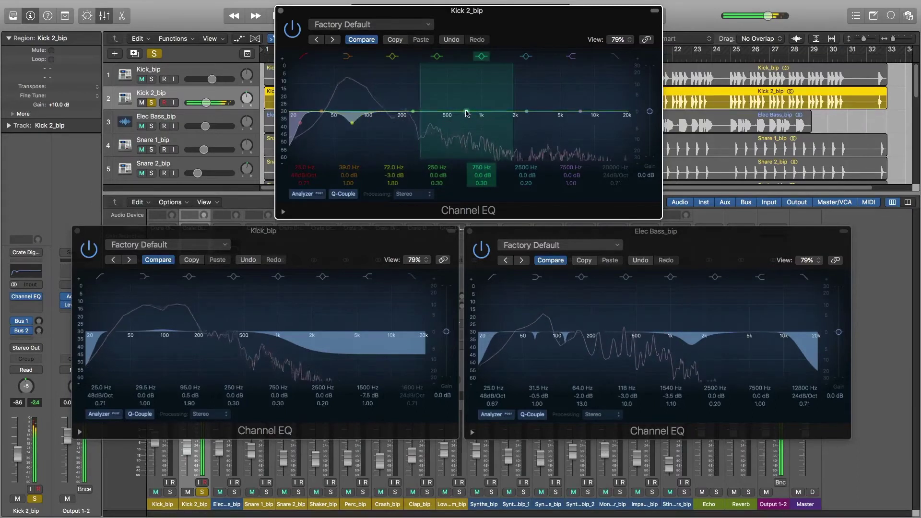
{"action": "left_click_drag", "start_coordinate": [431, 91], "coordinate": [499, 119]}
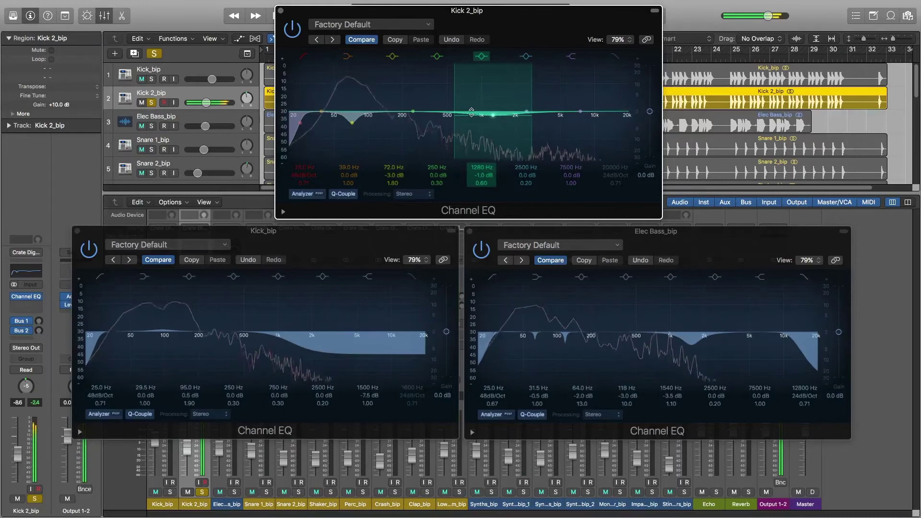
{"action": "left_click_drag", "start_coordinate": [493, 118], "coordinate": [503, 119]}
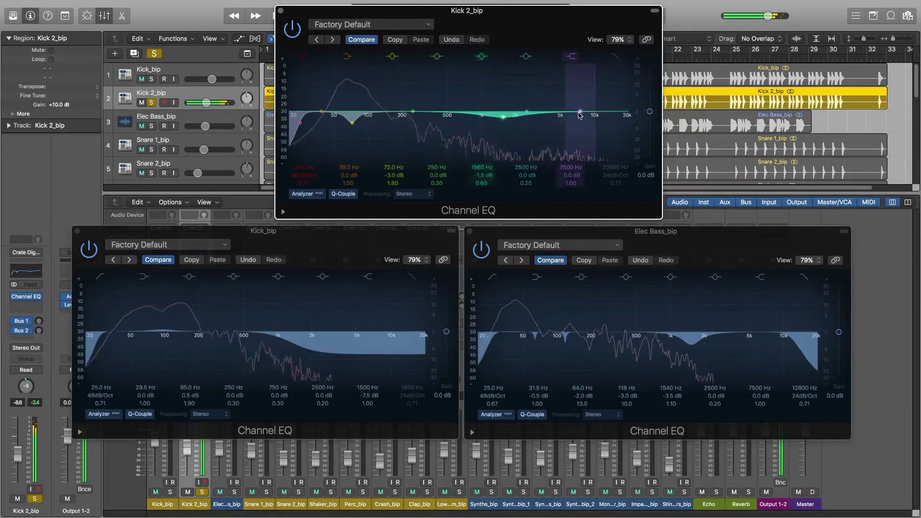
{"action": "left_click_drag", "start_coordinate": [581, 113], "coordinate": [572, 112]}
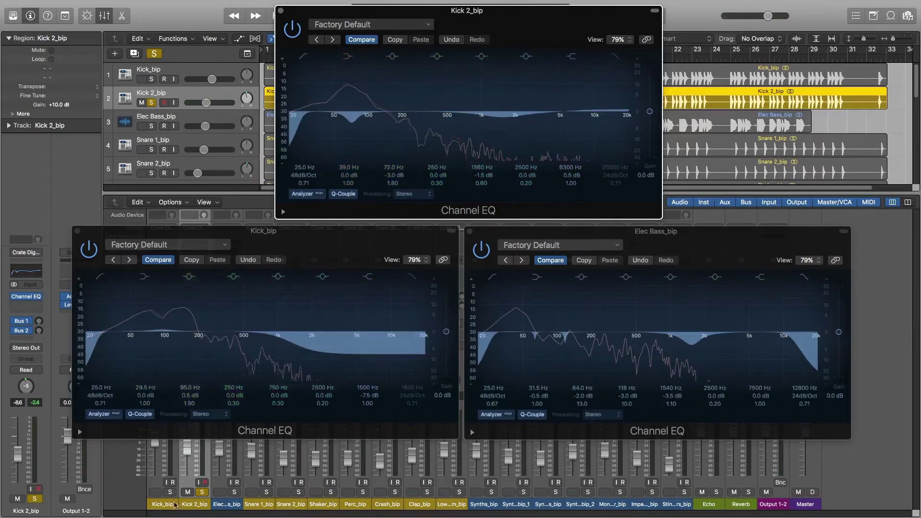
- Solo Kick and Elec Bass together with Kick 2 and start playback
{"action": "left_click", "coordinate": [170, 492]}
{"action": "left_click", "coordinate": [234, 492]}
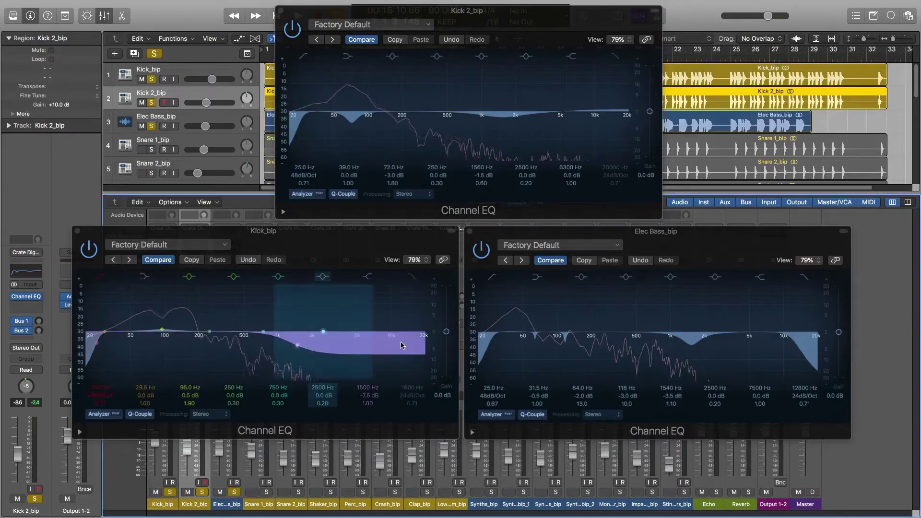
{"action": "key", "text": "space"}
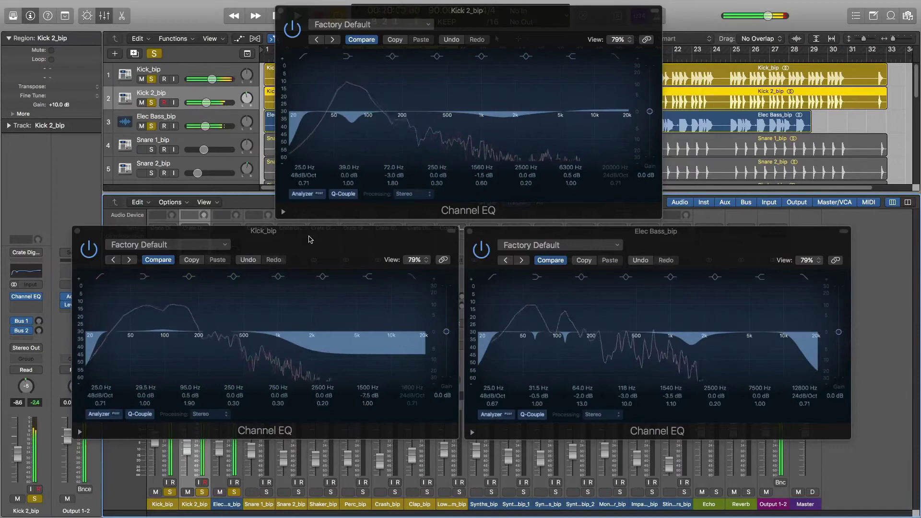
- Move the Kick and Elec Bass EQ windows up to uncover the mixer's pan and level controls
{"action": "left_click_drag", "start_coordinate": [310, 240], "coordinate": [308, 237]}
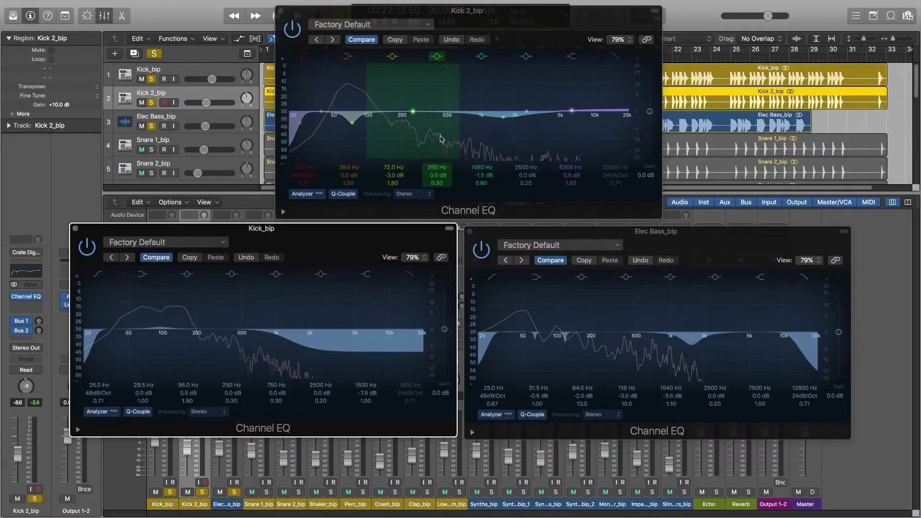
{"action": "left_click_drag", "start_coordinate": [371, 230], "coordinate": [376, 151]}
{"action": "left_click_drag", "start_coordinate": [594, 232], "coordinate": [604, 151]}
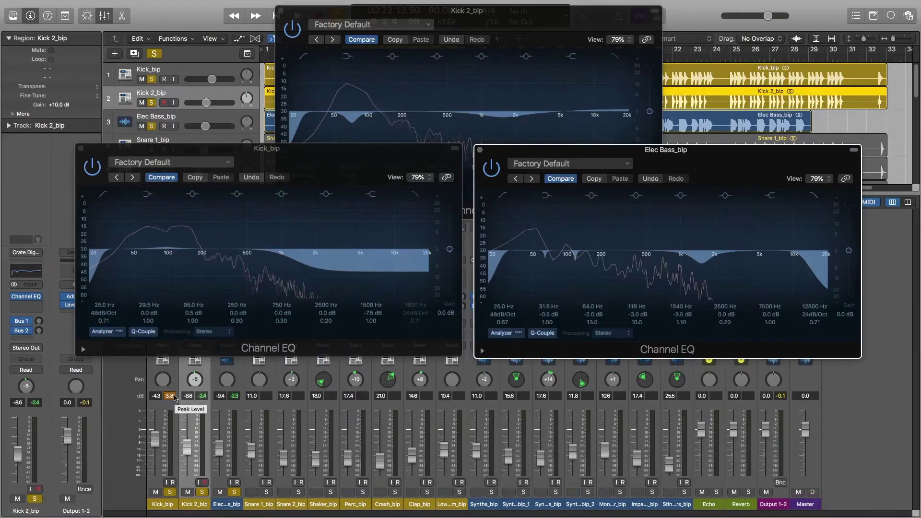
- Reset the peak readouts and, during playback, lower Kick to -5.5 dB, Kick 2 to -15.6 dB and Elec Bass to -10.6 dB
{"action": "left_click", "coordinate": [171, 396]}
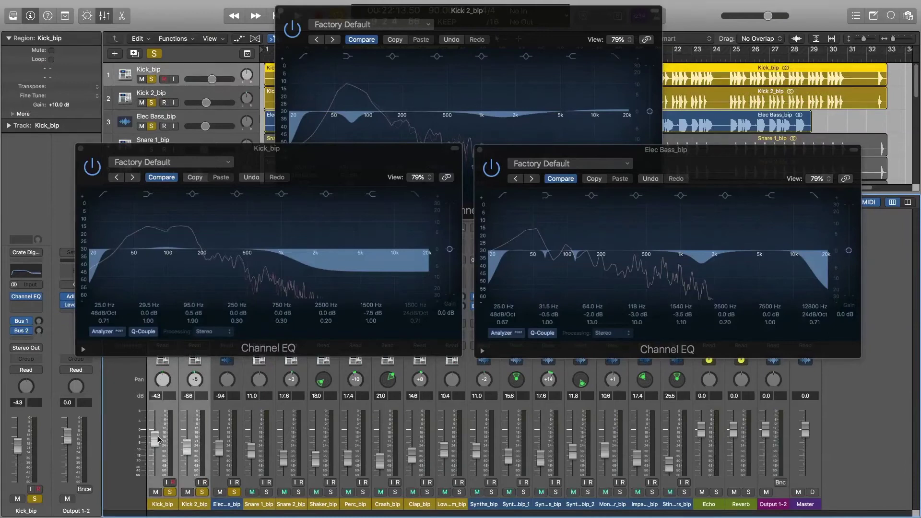
{"action": "key", "text": "space"}
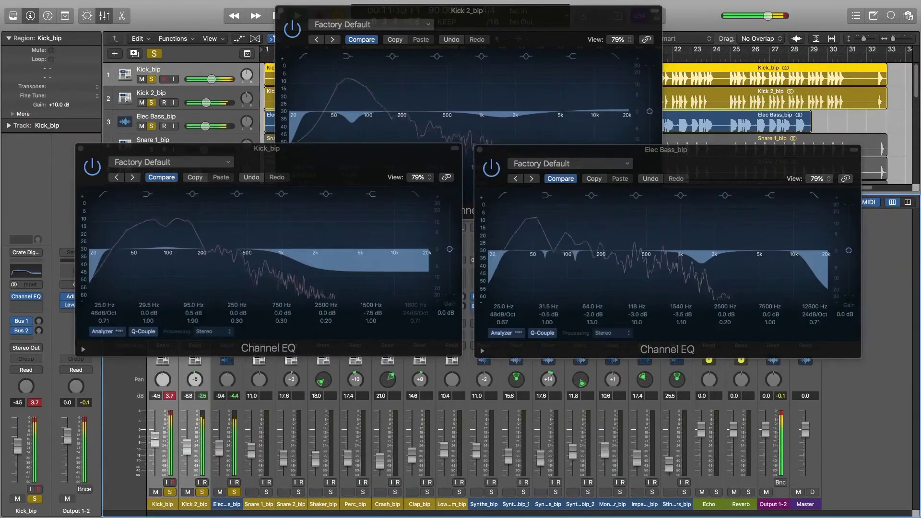
{"action": "left_click_drag", "start_coordinate": [155, 441], "coordinate": [156, 444]}
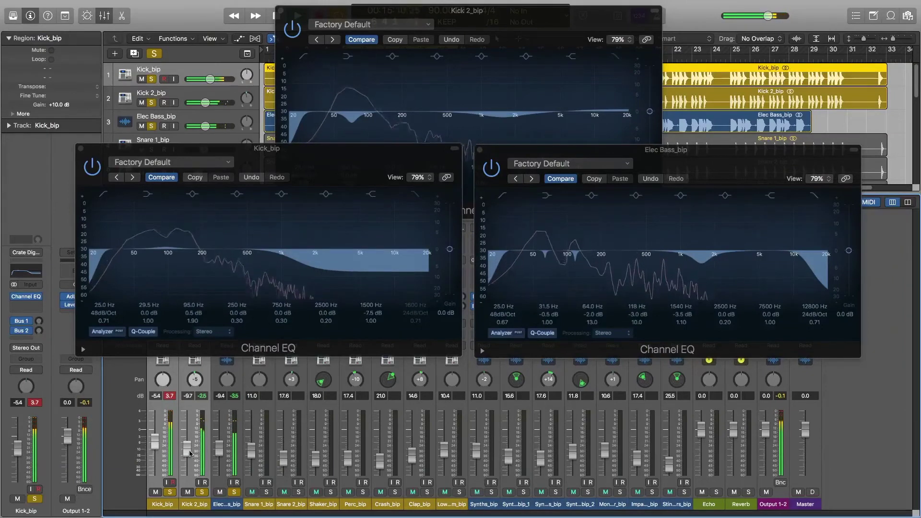
{"action": "double_click", "coordinate": [188, 396]}
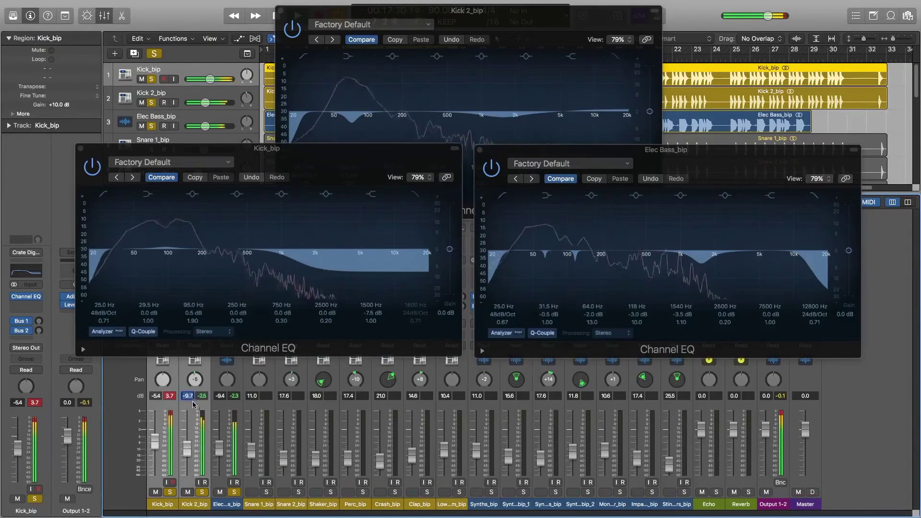
{"action": "type", "text": "-10.8"}
{"action": "key", "text": "Return"}
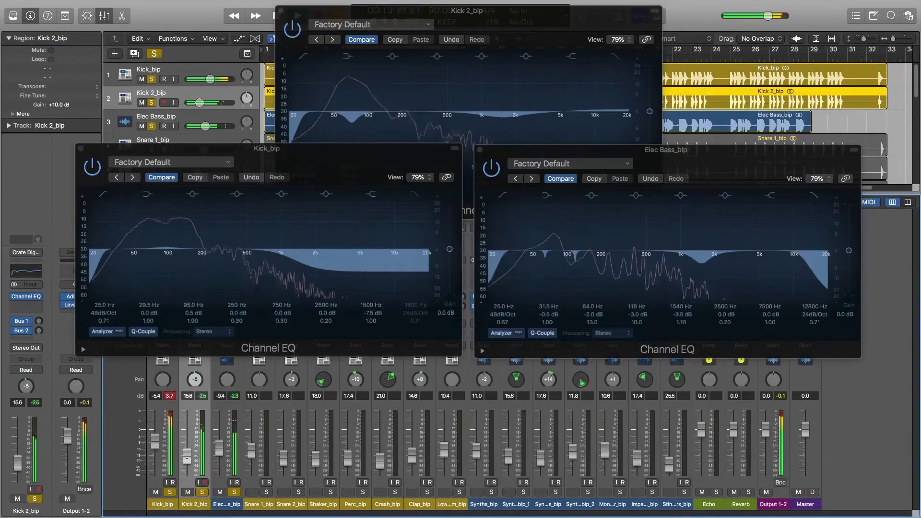
{"action": "left_click", "coordinate": [168, 437]}
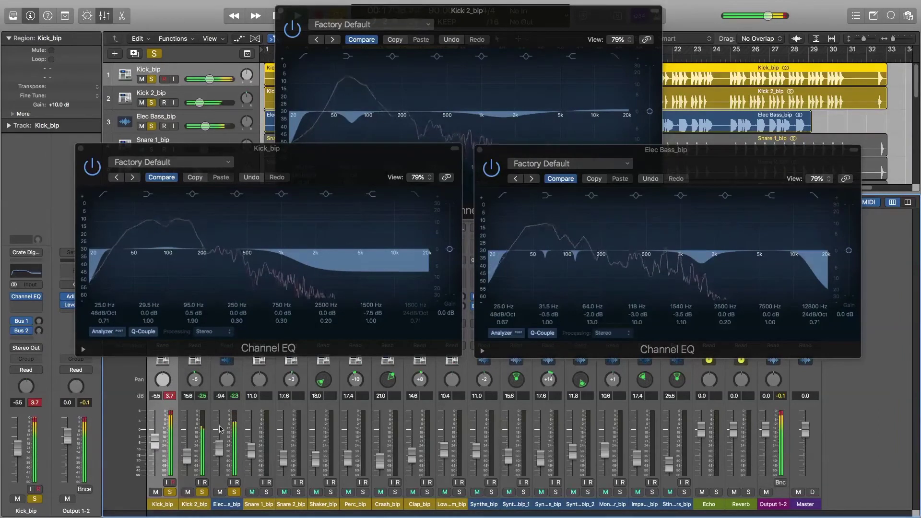
{"action": "left_click", "coordinate": [228, 414]}
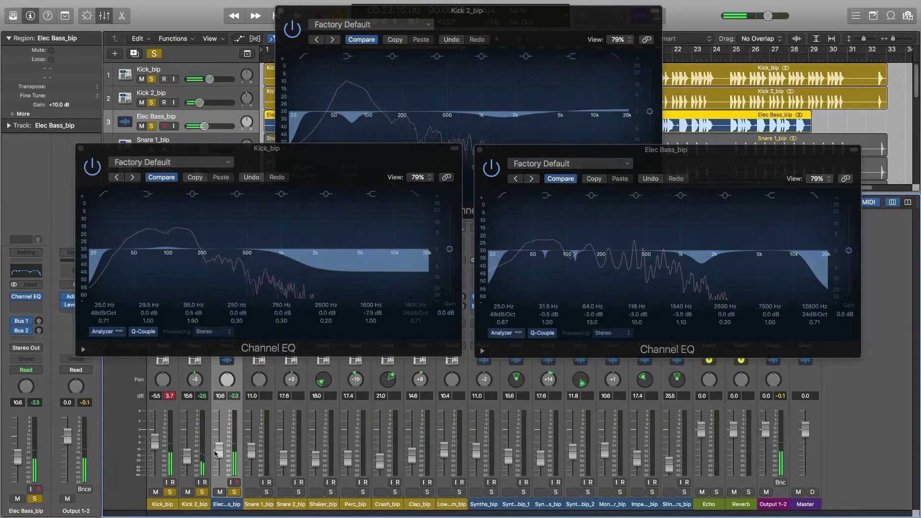
- Reset the mixer's peak level readouts and select only the Elec Bass channel strip
{"action": "left_click", "coordinate": [173, 396]}
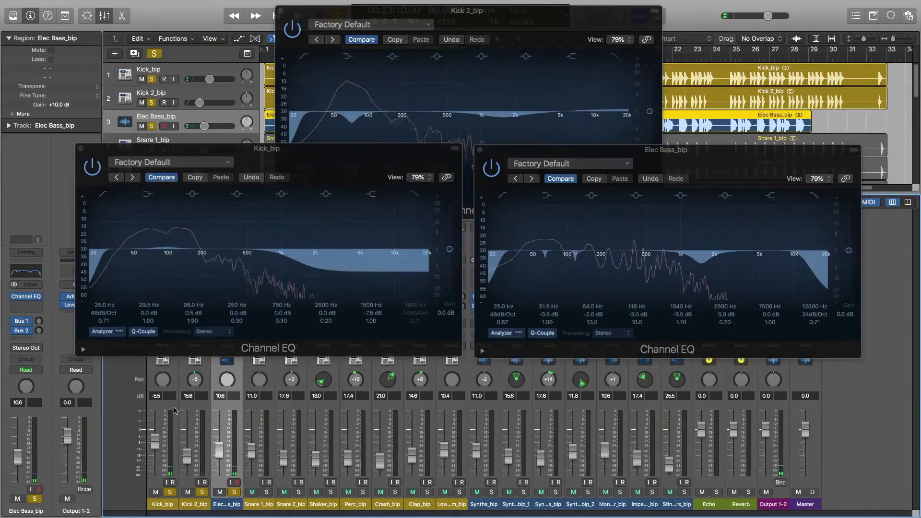
{"action": "left_click", "coordinate": [169, 409]}
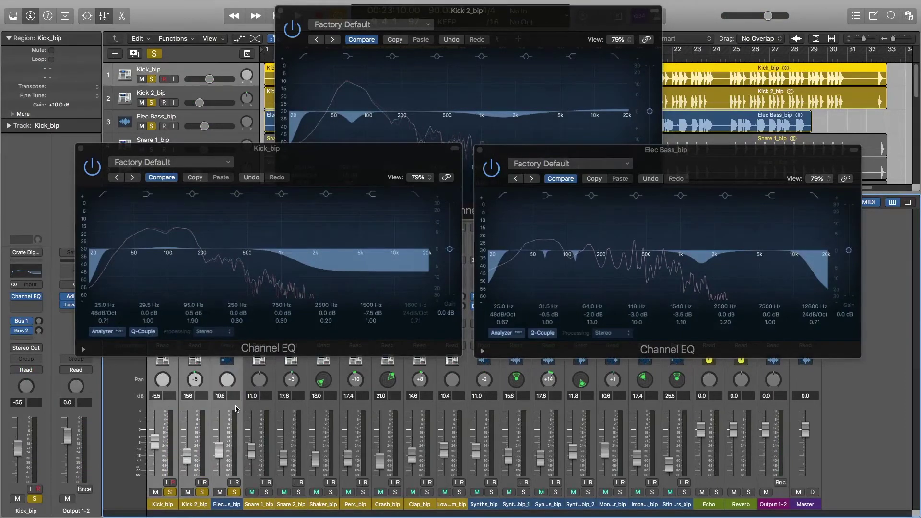
{"action": "left_click", "coordinate": [235, 409]}
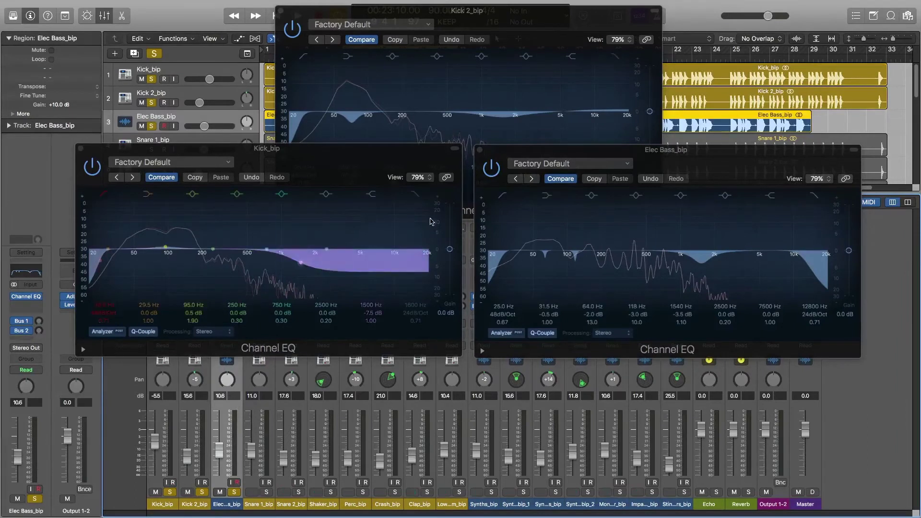
- Move the Kick and Elec Bass EQ windows back down, side by side below the Kick 2 EQ
{"action": "left_click_drag", "start_coordinate": [410, 161], "coordinate": [416, 205]}
{"action": "left_click", "coordinate": [522, 150]}
{"action": "left_click_drag", "start_coordinate": [522, 150], "coordinate": [530, 223]}
{"action": "left_click_drag", "start_coordinate": [436, 197], "coordinate": [436, 231]}
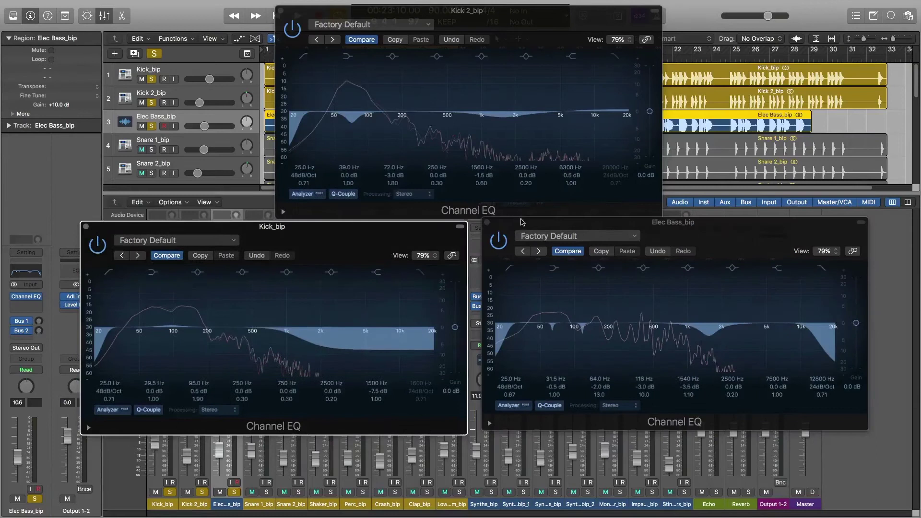
{"action": "left_click_drag", "start_coordinate": [522, 222], "coordinate": [523, 224]}
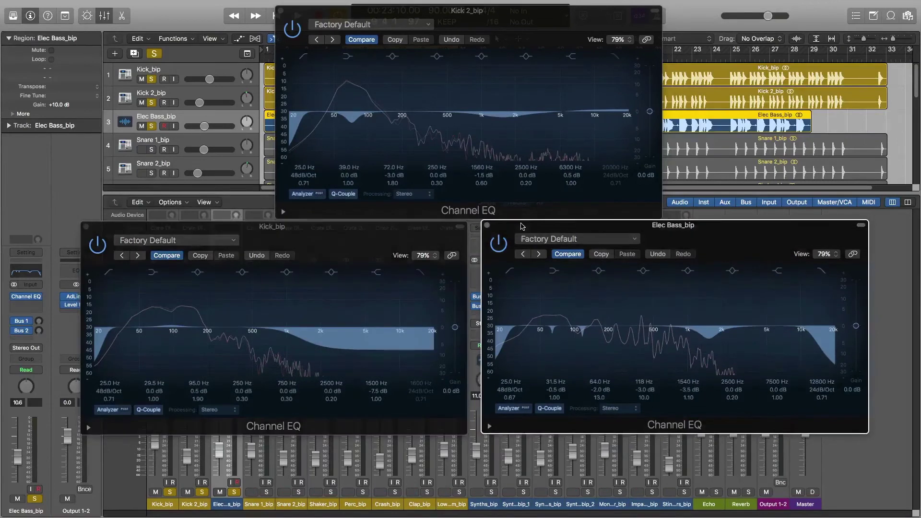
- Close the Elec Bass, Kick and Kick 2 Channel EQ windows
{"action": "left_click", "coordinate": [487, 226]}
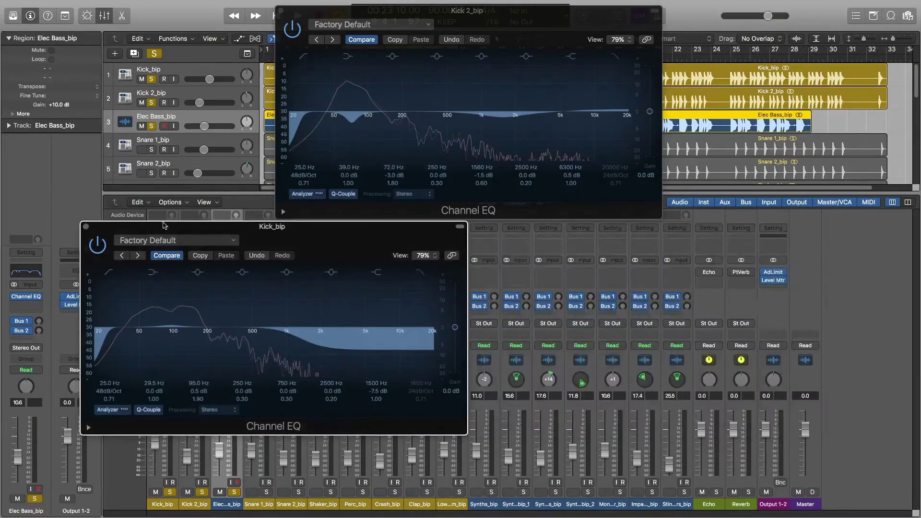
{"action": "left_click", "coordinate": [86, 226]}
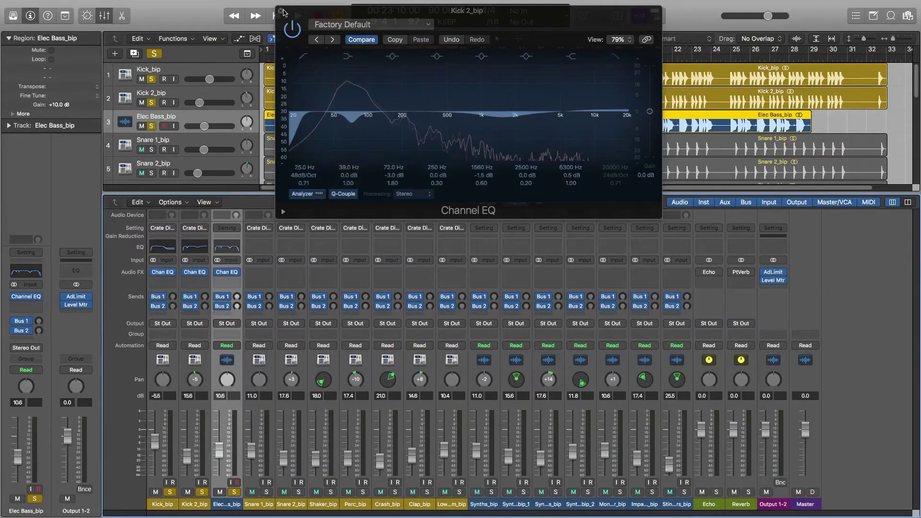
{"action": "left_click", "coordinate": [282, 10]}
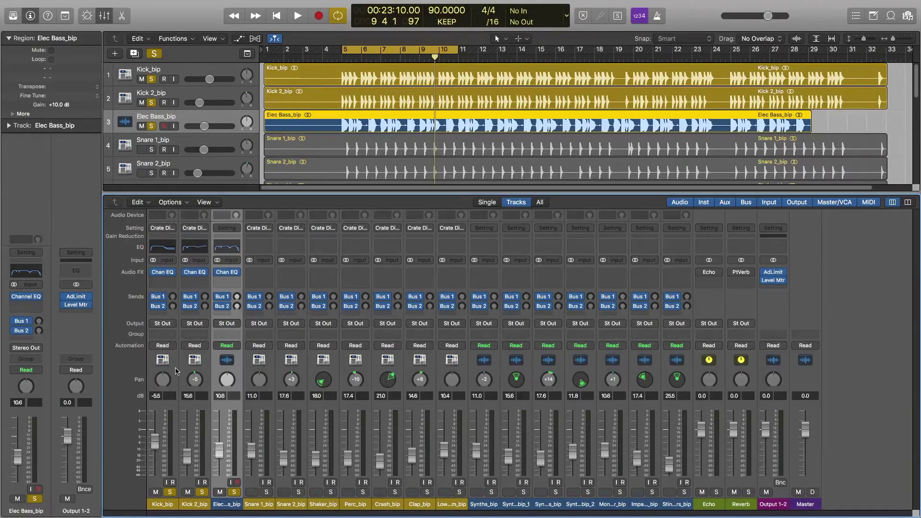
- Select the Kick channel strip and look over its channel strip commands
{"action": "left_click", "coordinate": [176, 371]}
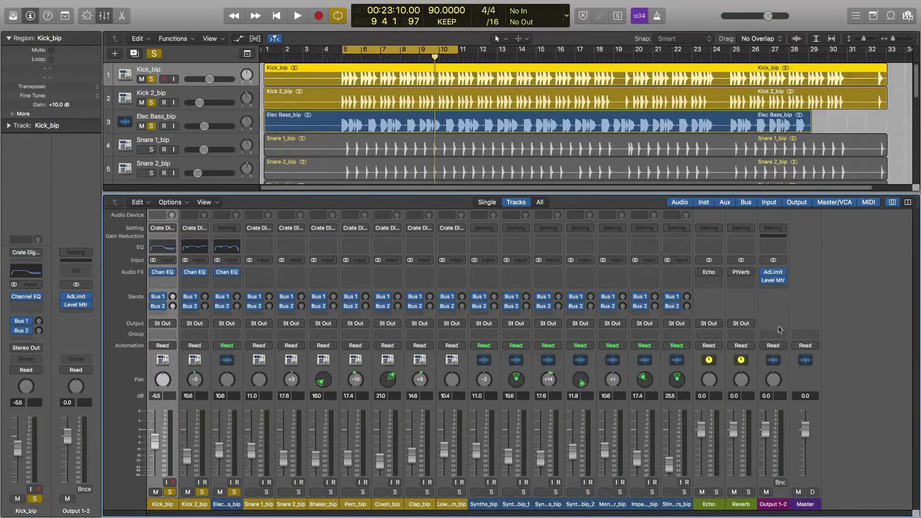
{"action": "right_click", "coordinate": [173, 363]}
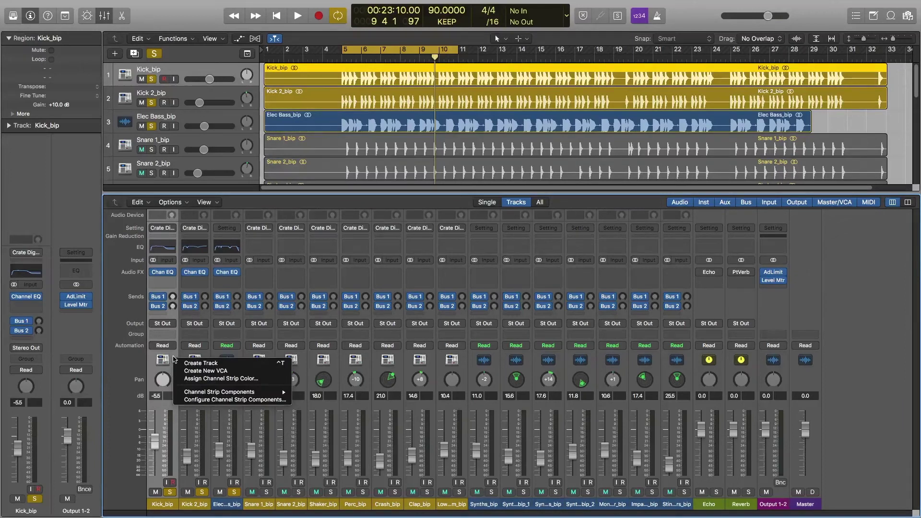
{"action": "left_click", "coordinate": [176, 350]}
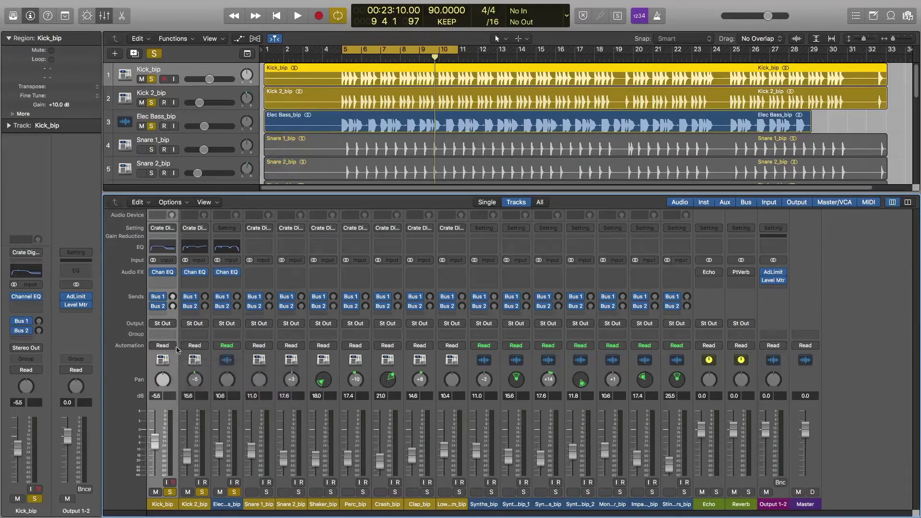
- Examine the Kick channel's Bus 1 send options and the list of available buses
{"action": "left_click", "coordinate": [164, 299]}
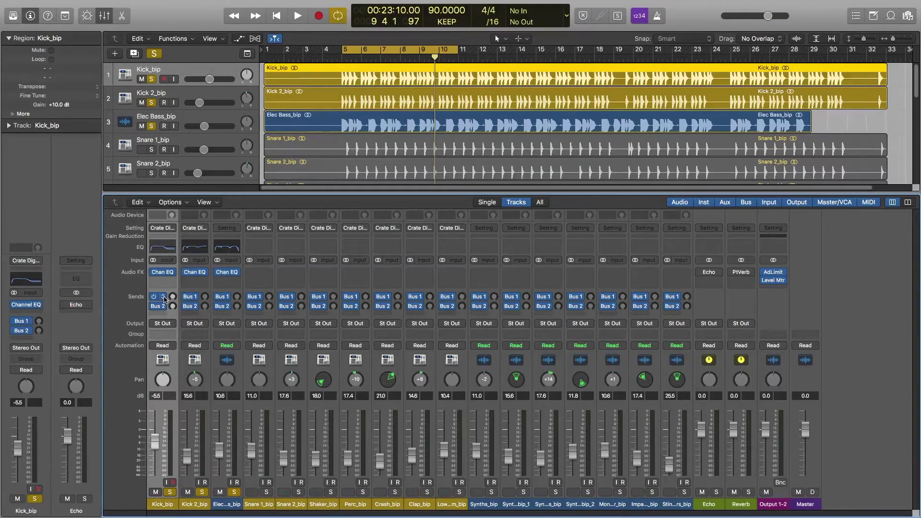
{"action": "left_click", "coordinate": [164, 298]}
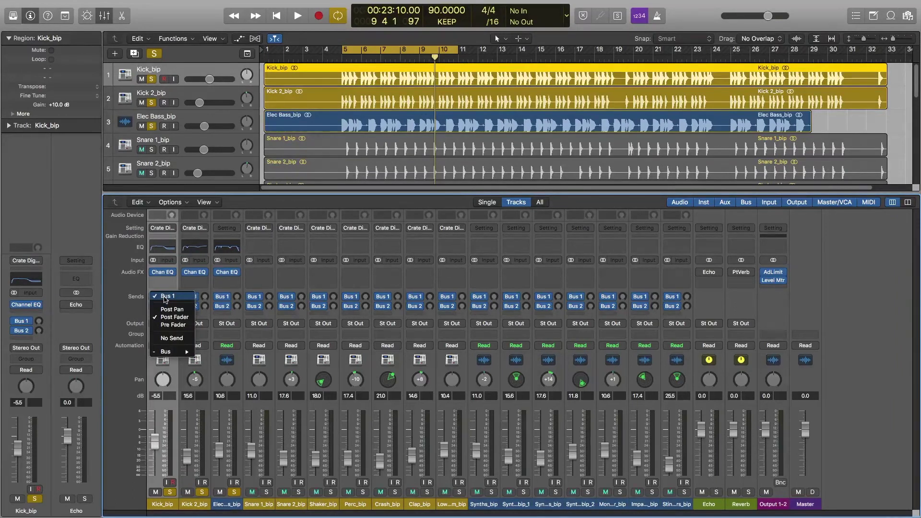
{"action": "left_click", "coordinate": [886, 327]}
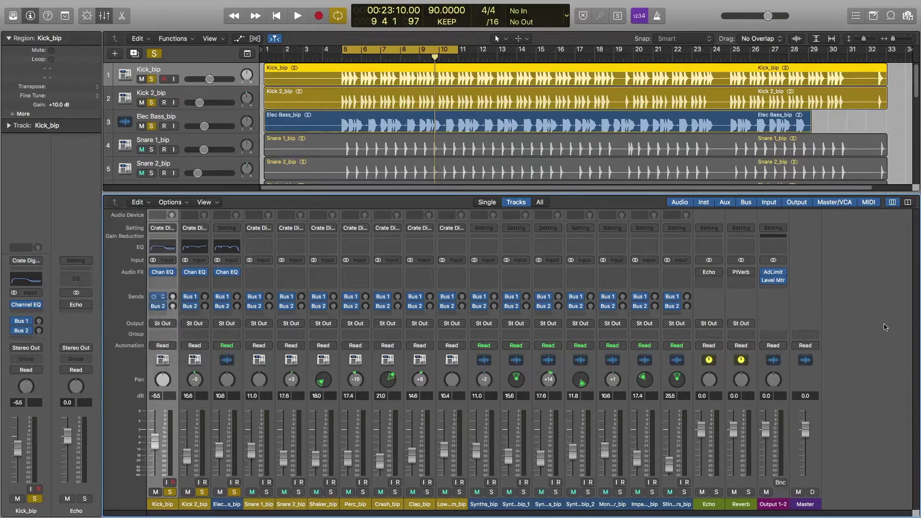
{"action": "left_click", "coordinate": [165, 297]}
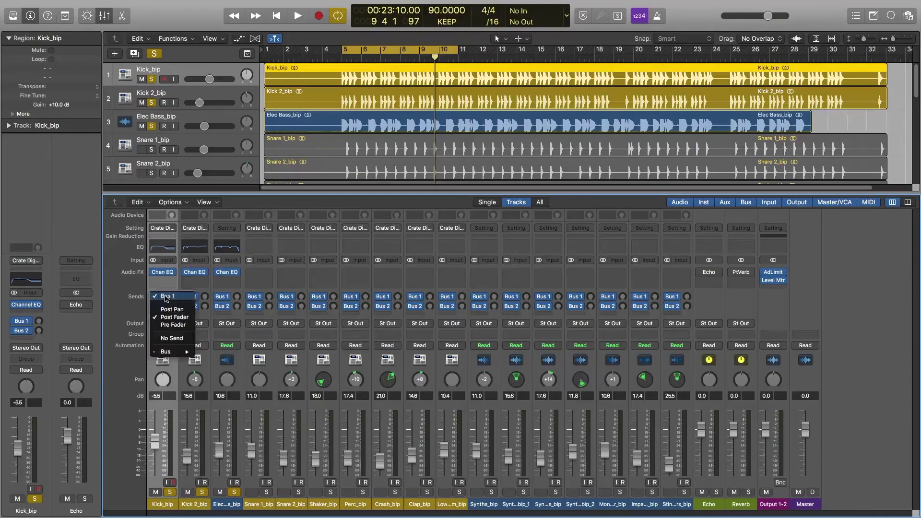
{"action": "mouse_move", "coordinate": [185, 353]}
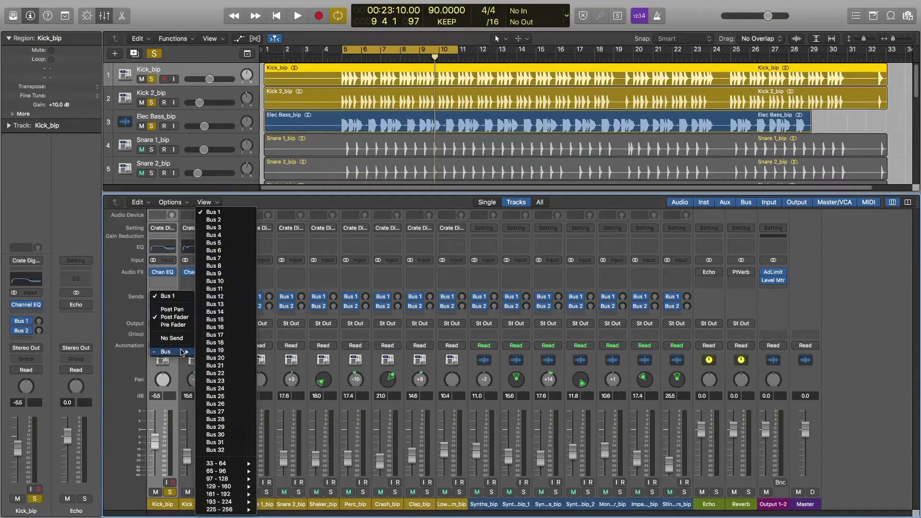
{"action": "left_click", "coordinate": [115, 369]}
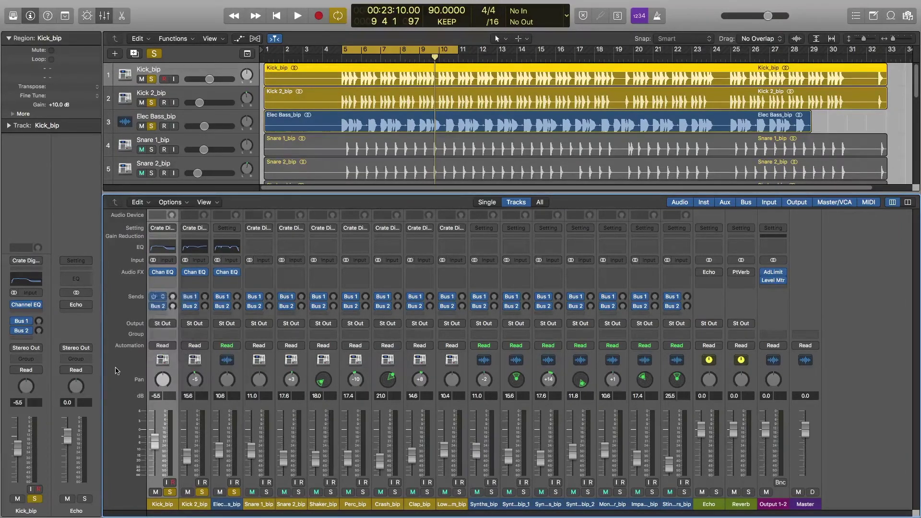
- Add a third send on the Kick channel routed to Bus 10
{"action": "left_click", "coordinate": [162, 316]}
{"action": "mouse_move", "coordinate": [175, 358]}
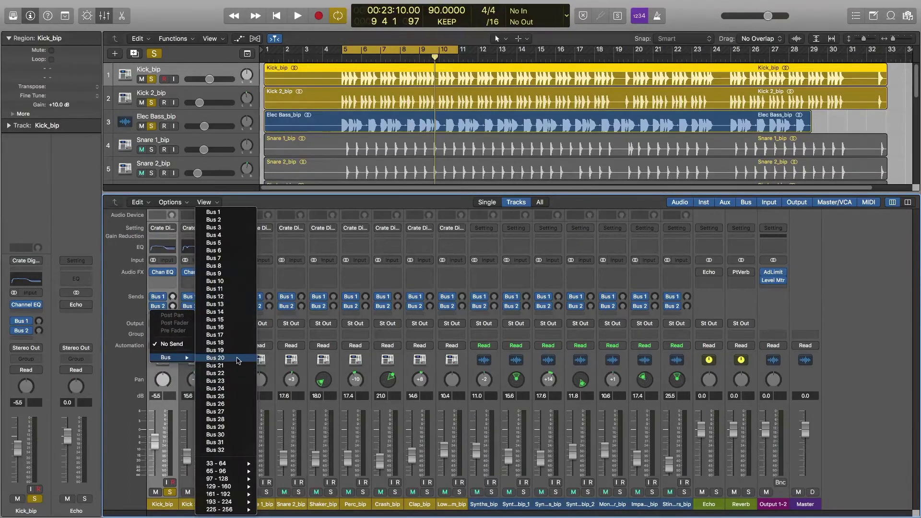
{"action": "left_click", "coordinate": [239, 287]}
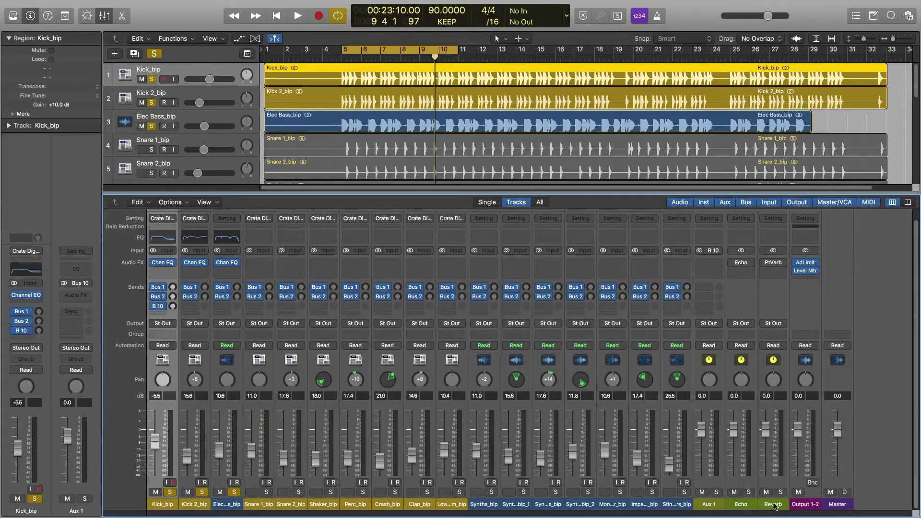
- Name the new Bus 10 aux channel Kick SidCn and set its output to No Output
{"action": "left_click", "coordinate": [707, 504]}
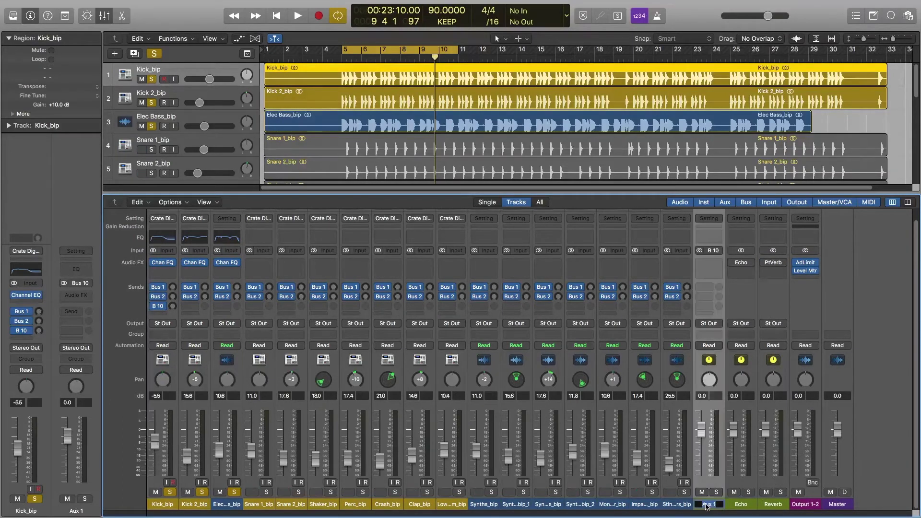
{"action": "type", "text": "Kick"}
{"action": "type", "text": " S"}
{"action": "type", "text": "idC"}
{"action": "type", "text": "h"}
{"action": "key", "text": "Return"}
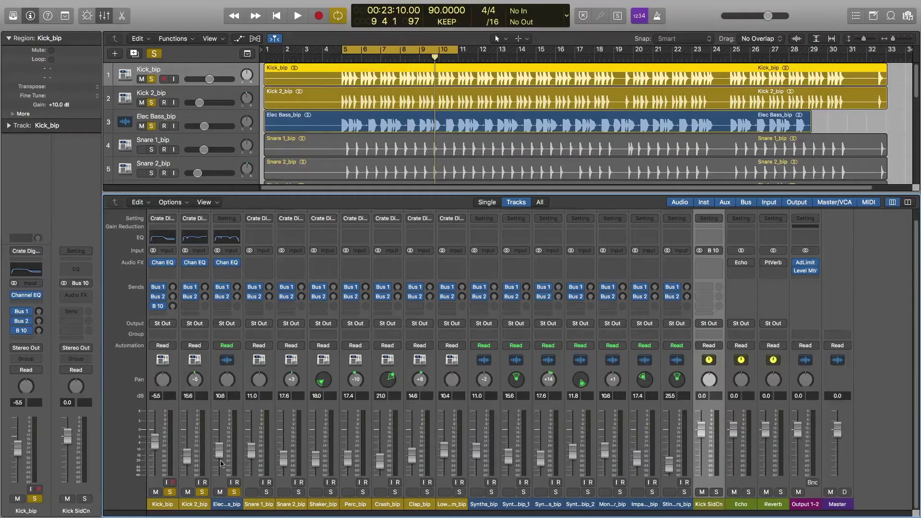
{"action": "left_click", "coordinate": [721, 325]}
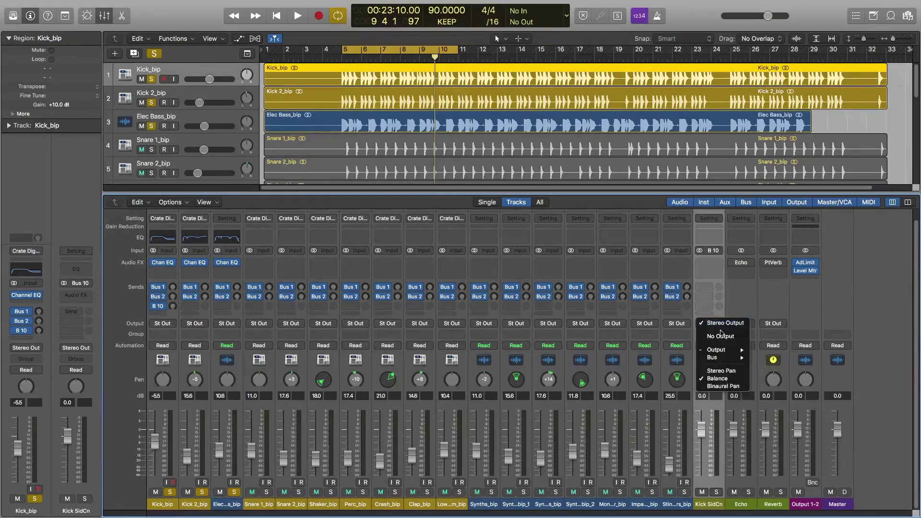
{"action": "left_click", "coordinate": [721, 336]}
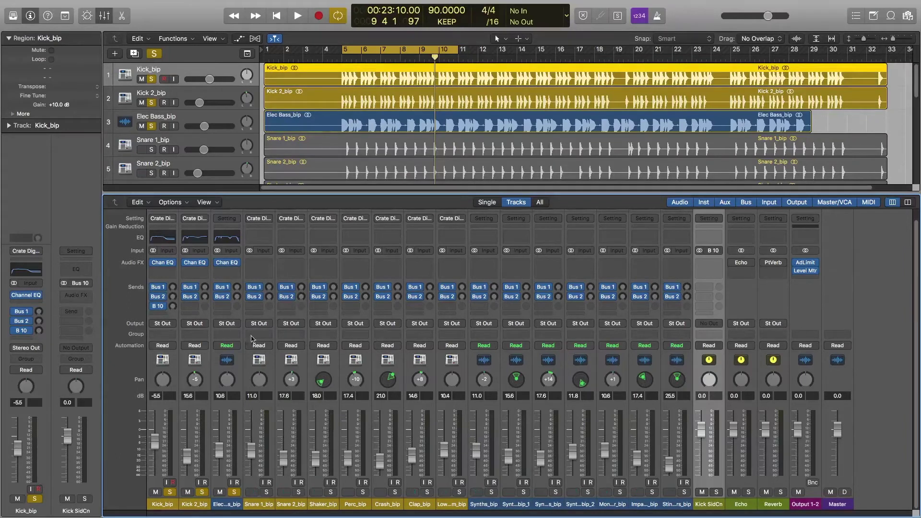
- Review the Kick channel's Bus 10 send options and the list of buses it can feed
{"action": "left_click", "coordinate": [168, 306]}
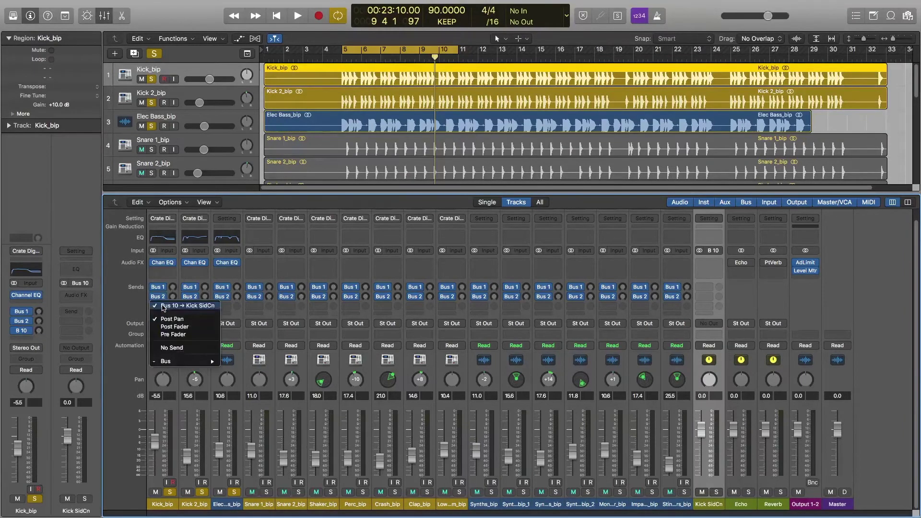
{"action": "mouse_move", "coordinate": [184, 364]}
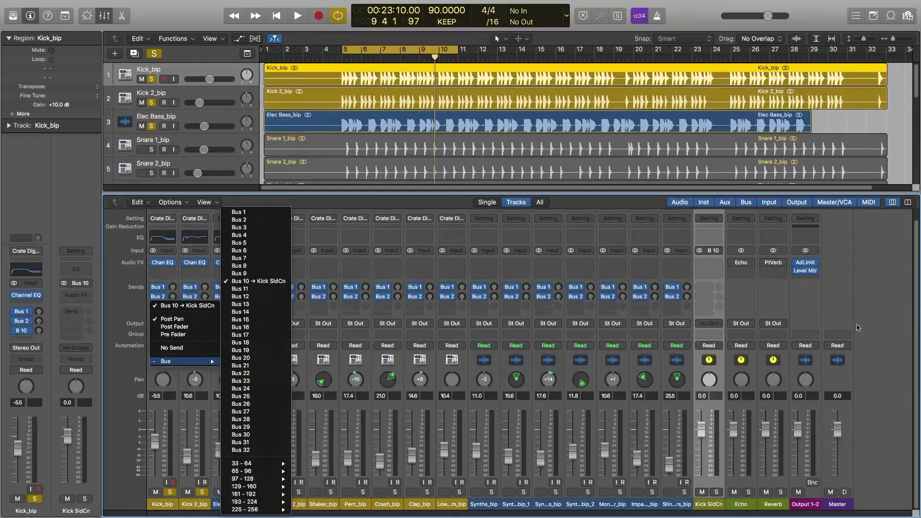
{"action": "left_click", "coordinate": [876, 326]}
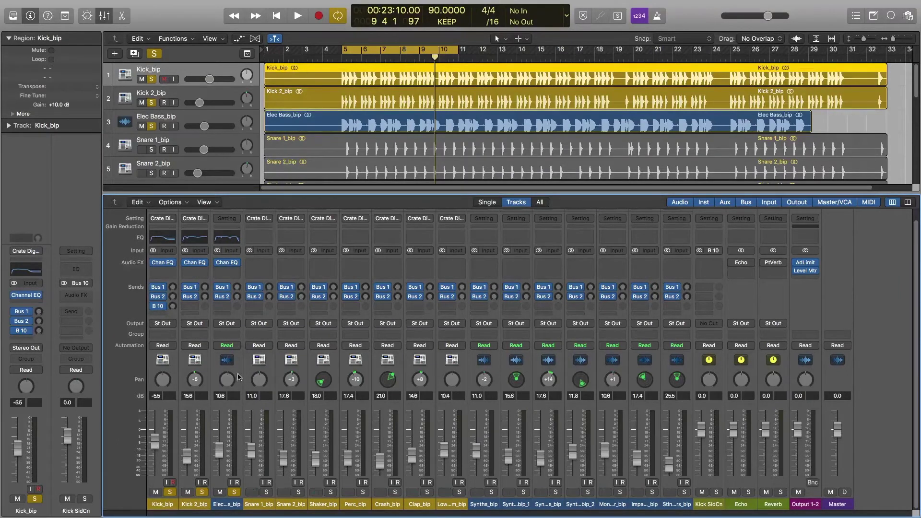
- Insert a stereo Compressor after the Channel EQ on the Elec Bass channel
{"action": "left_click", "coordinate": [238, 370]}
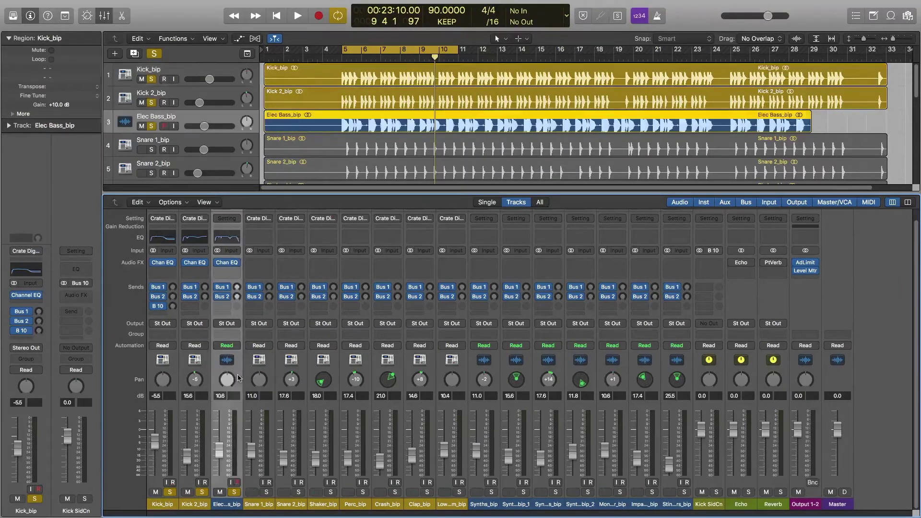
{"action": "left_click", "coordinate": [235, 272]}
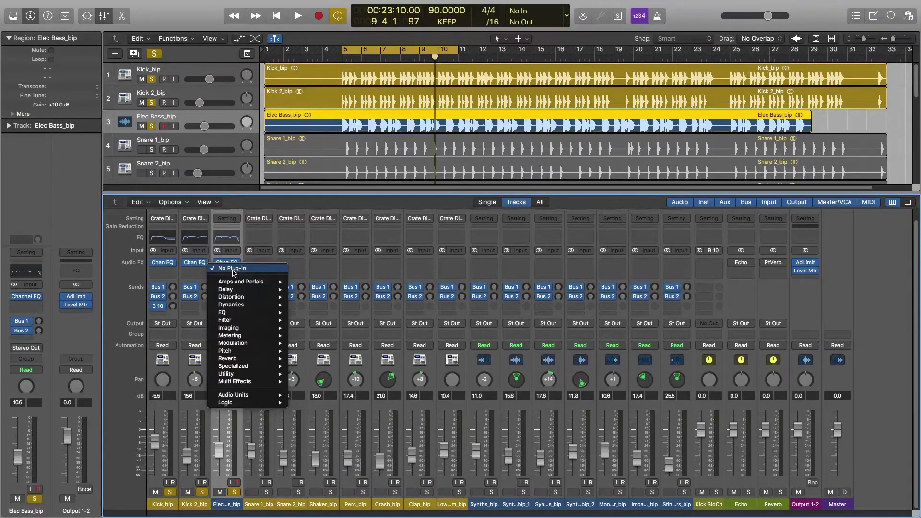
{"action": "mouse_move", "coordinate": [246, 308]}
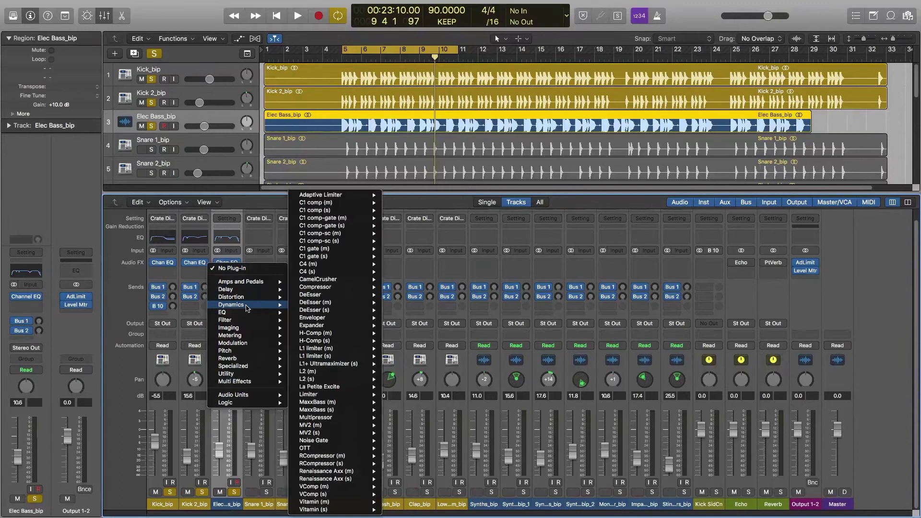
{"action": "mouse_move", "coordinate": [336, 287]}
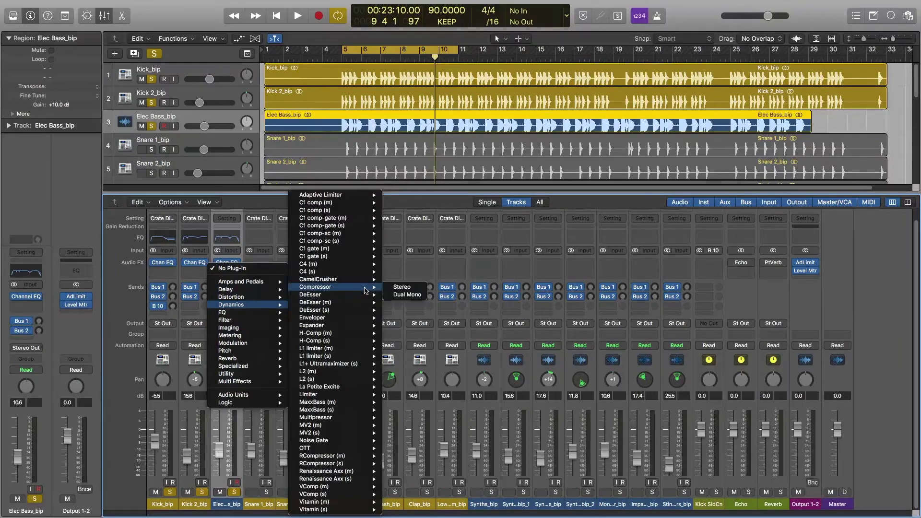
{"action": "left_click", "coordinate": [413, 289]}
- Enlarge the Elec Bass Compressor window and position it over the centre of the workspace
{"action": "left_click_drag", "start_coordinate": [277, 44], "coordinate": [439, 100]}
{"action": "left_click_drag", "start_coordinate": [523, 359], "coordinate": [609, 411]}
{"action": "left_click_drag", "start_coordinate": [464, 75], "coordinate": [551, 66]}
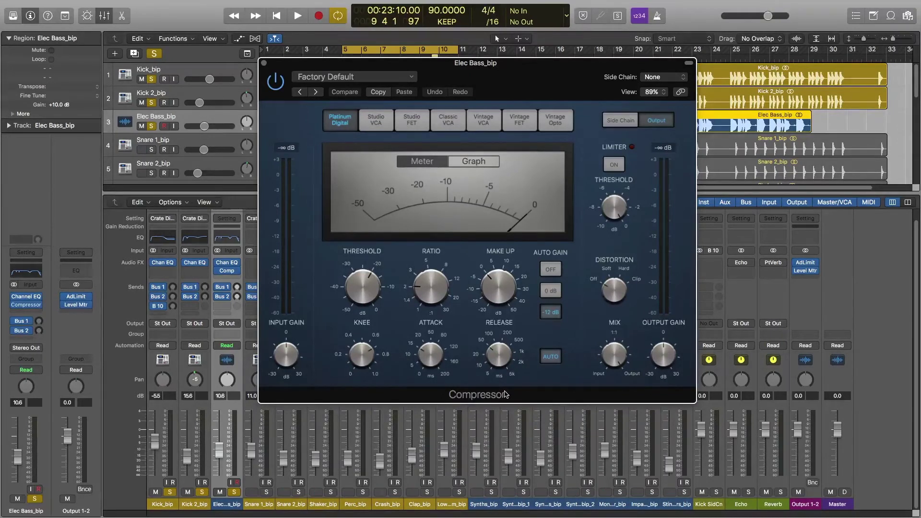
- Set the Elec Bass Compressor to the Vintage FET model with Auto Gain and automatic release turned off
{"action": "left_click", "coordinate": [422, 122]}
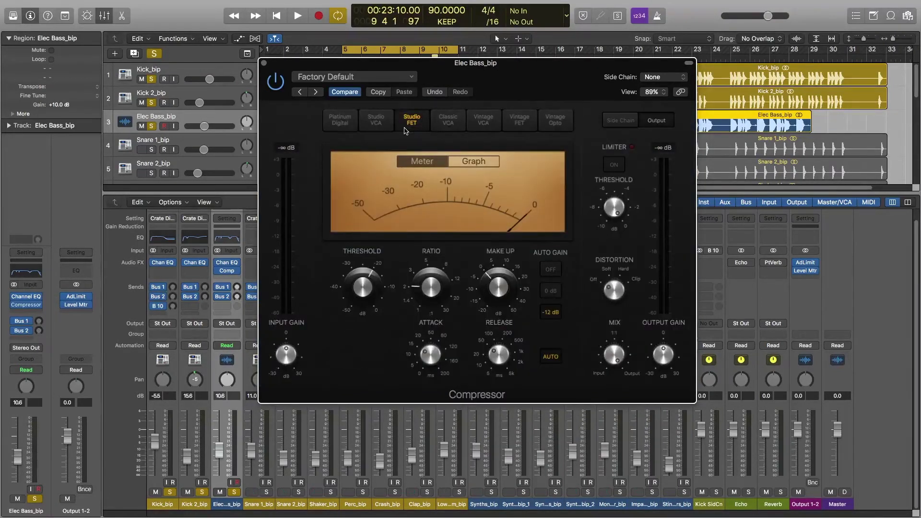
{"action": "left_click", "coordinate": [521, 122]}
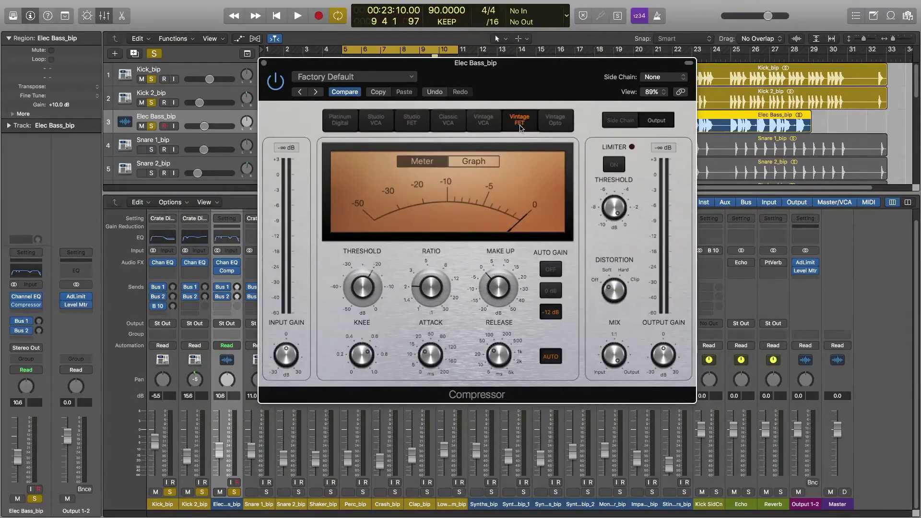
{"action": "left_click", "coordinate": [557, 271]}
{"action": "left_click", "coordinate": [554, 357]}
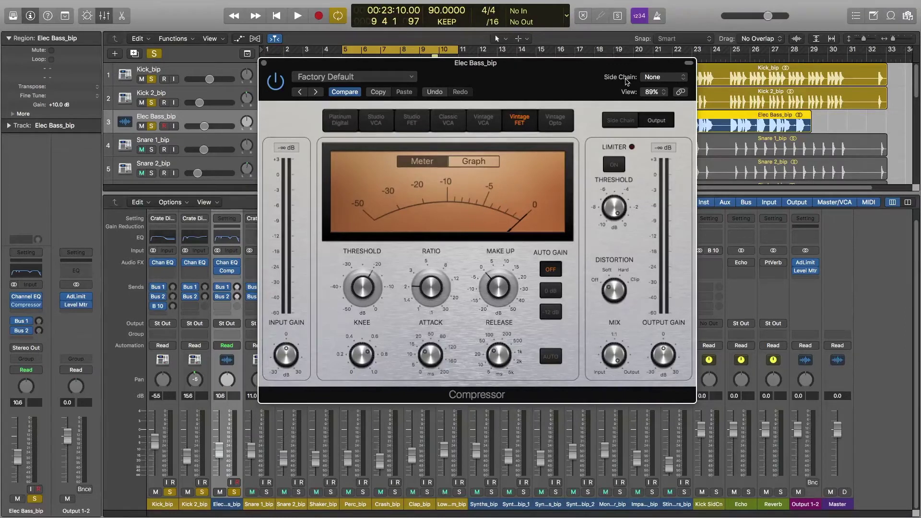
- Set the Elec Bass Compressor's side chain to Bus 10 and raise the Kick channel's Bus 10 send level
{"action": "left_click", "coordinate": [674, 78]}
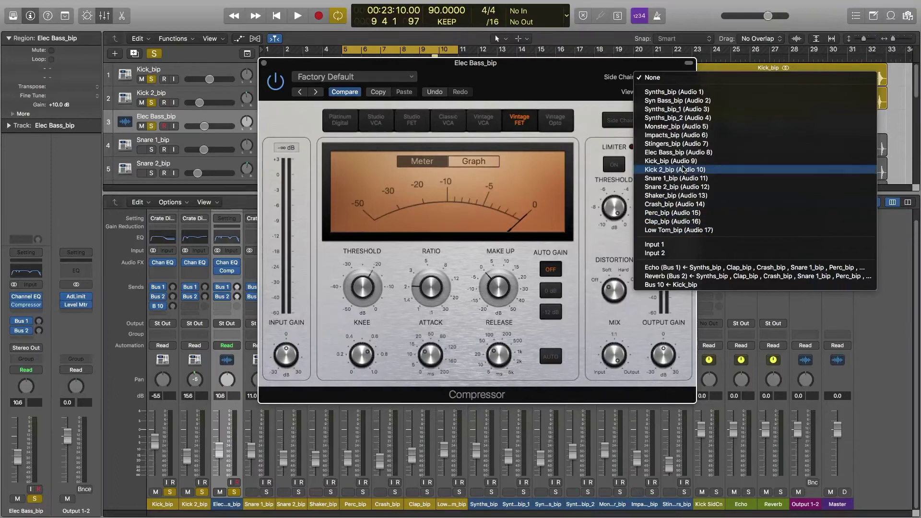
{"action": "left_click", "coordinate": [671, 284]}
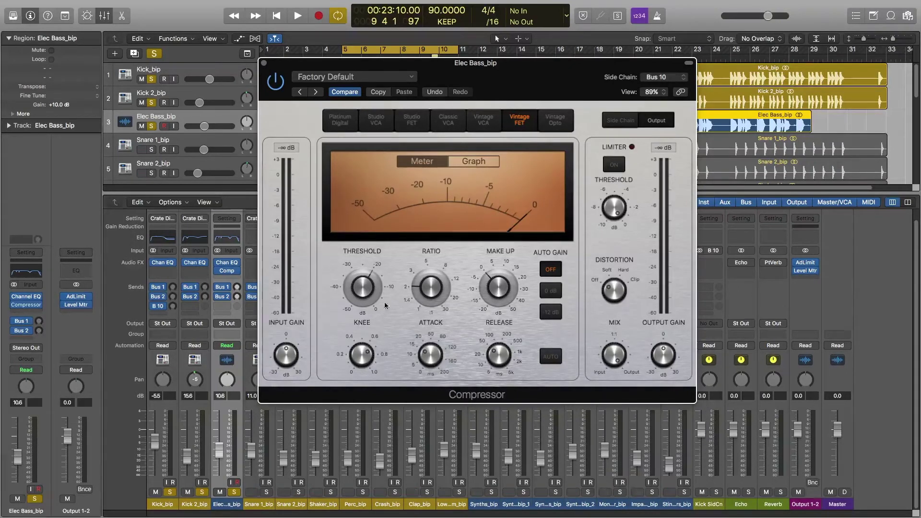
{"action": "mouse_move", "coordinate": [230, 272]}
{"action": "mouse_move", "coordinate": [173, 308]}
{"action": "left_mouse_down"}
{"action": "mouse_move", "coordinate": [173, 294]}
{"action": "mouse_move", "coordinate": [174, 308]}
{"action": "left_mouse_up"}
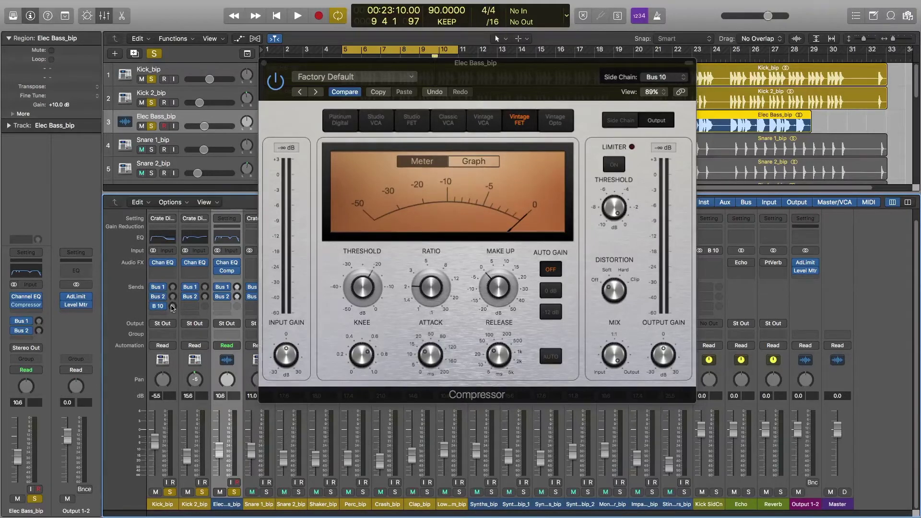
{"action": "left_click_drag", "start_coordinate": [173, 308], "coordinate": [173, 295]}
- Lower the Elec Bass Compressor's ratio to near its minimum and raise its threshold to about -6 dB
{"action": "mouse_move", "coordinate": [427, 288]}
{"action": "left_click_drag", "start_coordinate": [431, 254], "coordinate": [431, 312]}
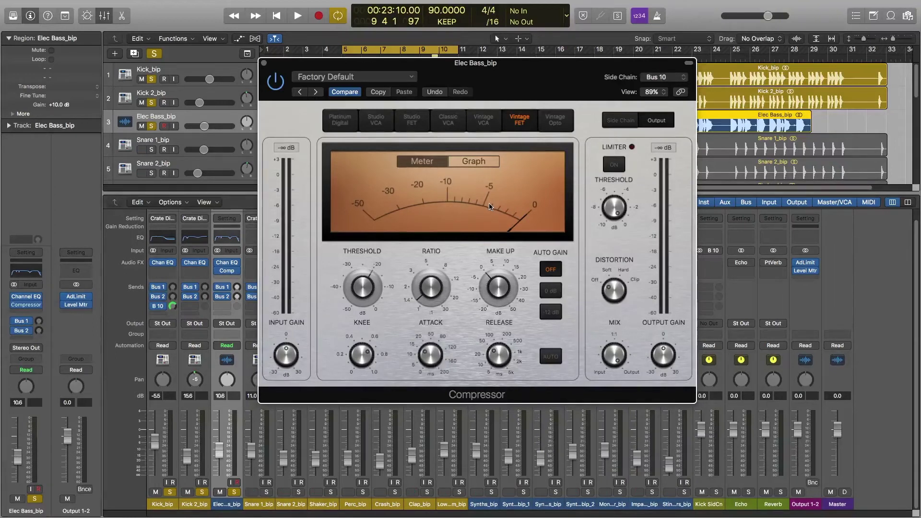
{"action": "mouse_move", "coordinate": [369, 292]}
{"action": "left_click_drag", "start_coordinate": [369, 283], "coordinate": [380, 251]}
- During playback, raise the Compressor's ratio and lower its threshold to -12 dB, checking the Elec Bass peak level
{"action": "mouse_move", "coordinate": [428, 295]}
{"action": "key", "text": "space"}
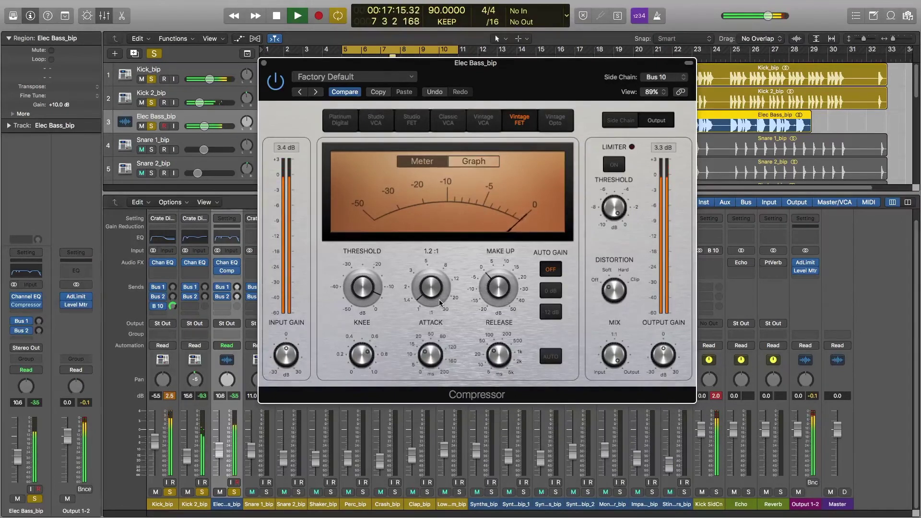
{"action": "left_click_drag", "start_coordinate": [430, 295], "coordinate": [433, 289]}
{"action": "left_click", "coordinate": [369, 294]}
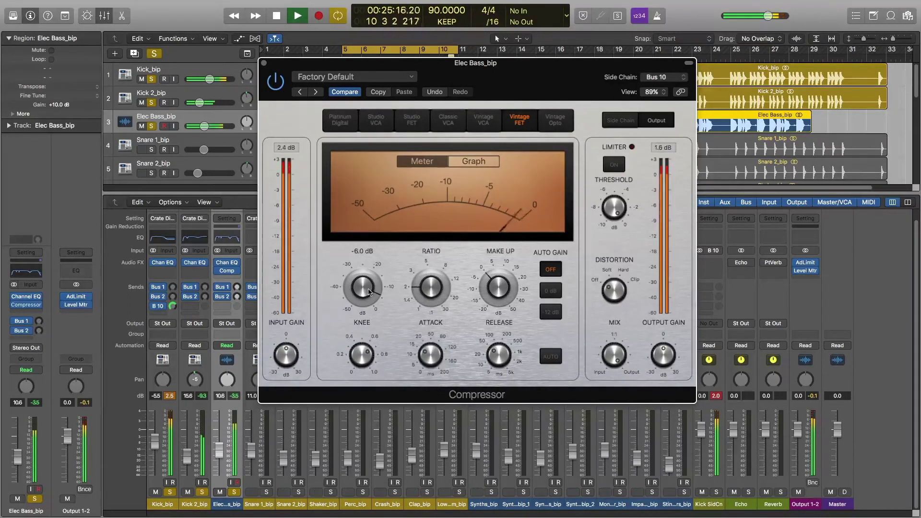
{"action": "left_click_drag", "start_coordinate": [369, 294], "coordinate": [370, 304]}
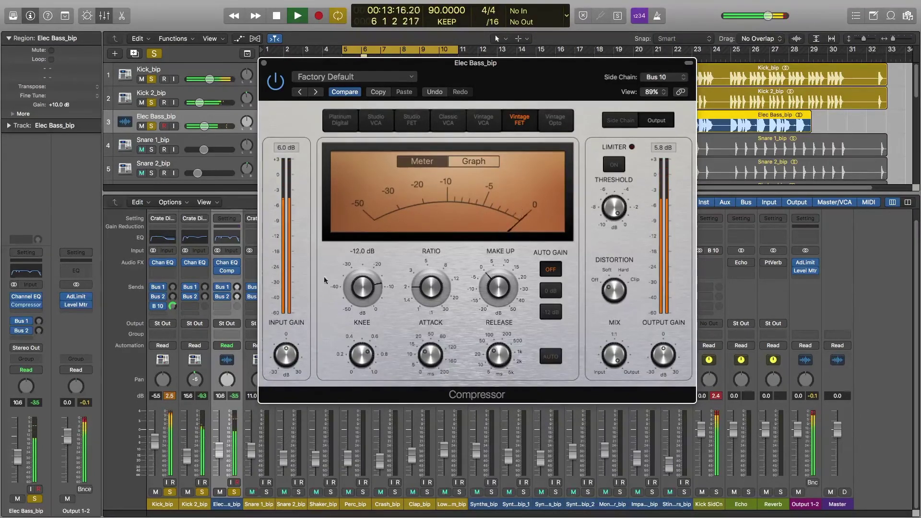
{"action": "key", "text": "space"}
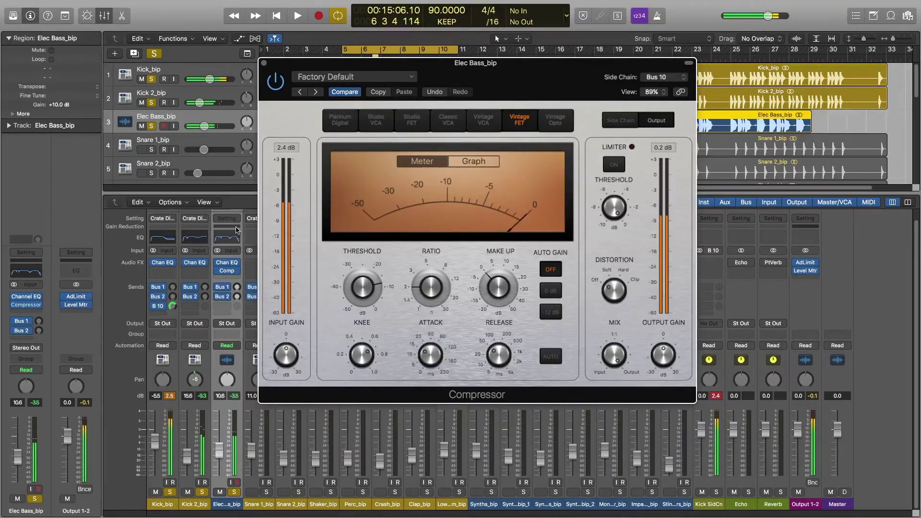
{"action": "key", "text": "space"}
{"action": "key", "text": "space"}
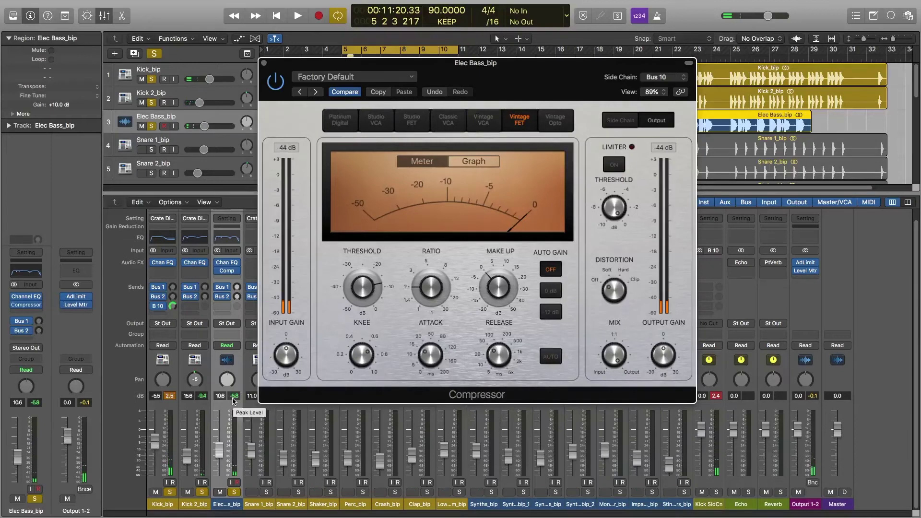
- Fine-tune the Compressor during playback, setting its threshold to -17 dB and its ratio to 2:1
{"action": "mouse_move", "coordinate": [368, 297]}
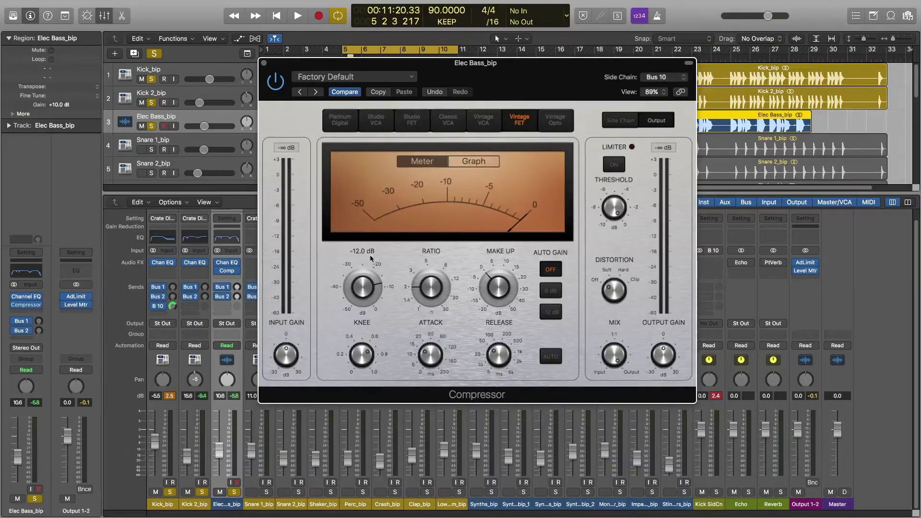
{"action": "key", "text": "space"}
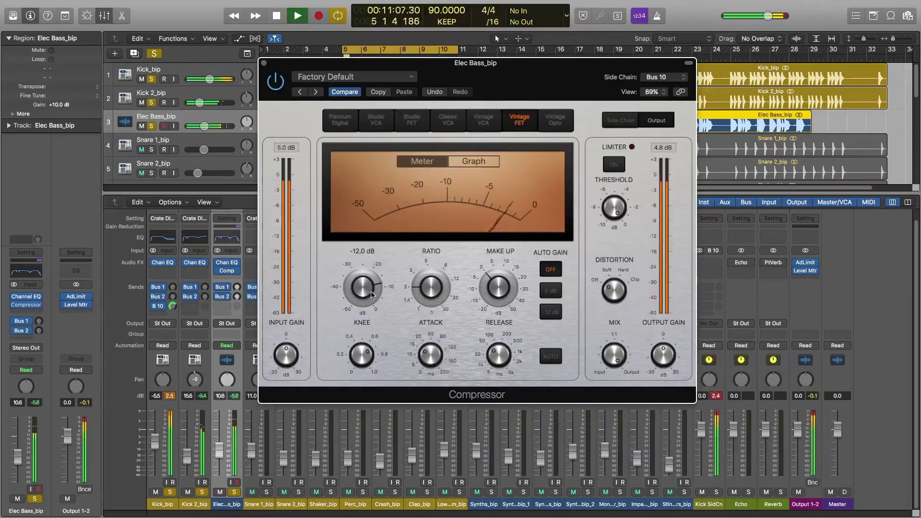
{"action": "left_click_drag", "start_coordinate": [371, 294], "coordinate": [371, 299]}
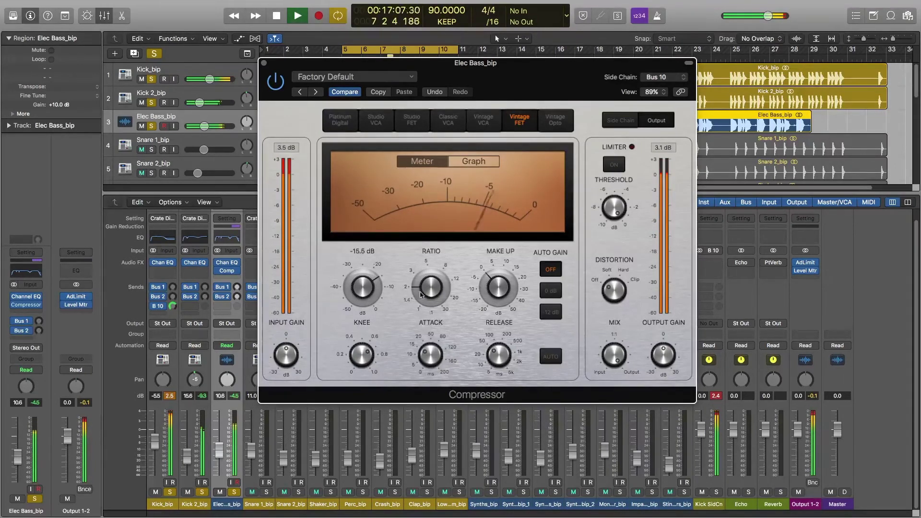
{"action": "left_click_drag", "start_coordinate": [423, 289], "coordinate": [424, 299]}
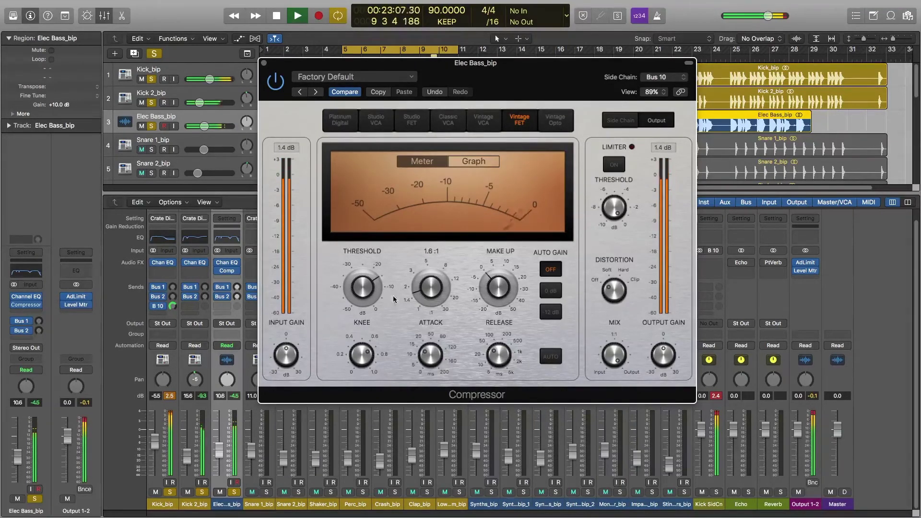
{"action": "mouse_move", "coordinate": [382, 276]}
{"action": "left_mouse_down"}
{"action": "mouse_move", "coordinate": [382, 286]}
{"action": "mouse_move", "coordinate": [381, 269]}
{"action": "left_mouse_up"}
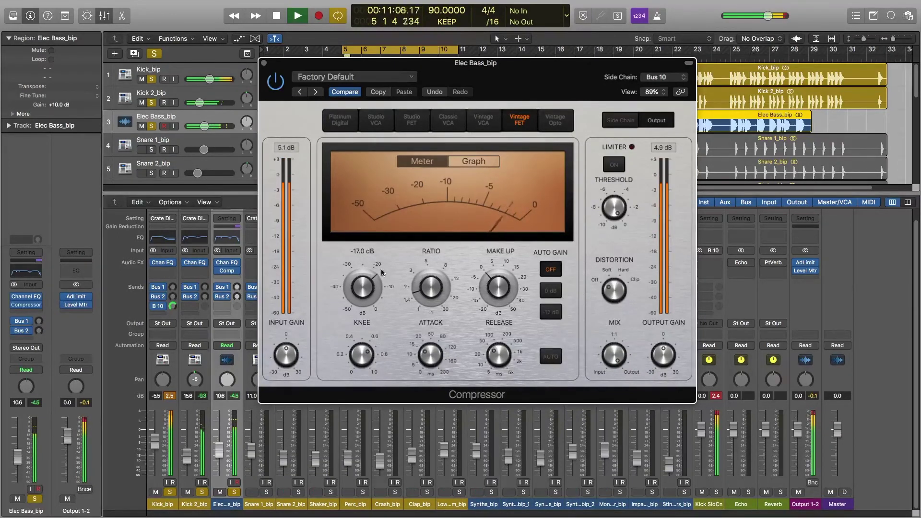
{"action": "left_click_drag", "start_coordinate": [424, 292], "coordinate": [426, 280]}
{"action": "key", "text": "space"}
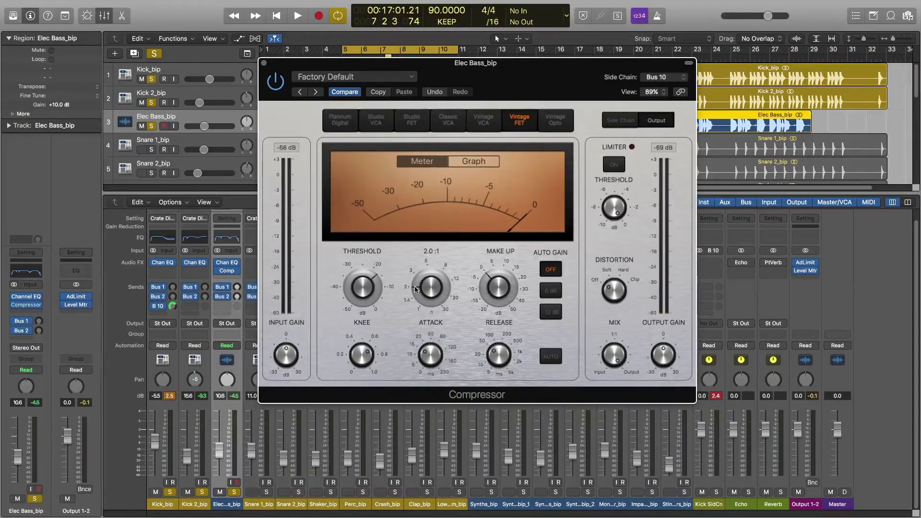
- Lower the Compressor's ratio slightly and play the loop to check the Elec Bass gain reduction
{"action": "left_click_drag", "start_coordinate": [417, 289], "coordinate": [418, 303]}
{"action": "key", "text": "space"}
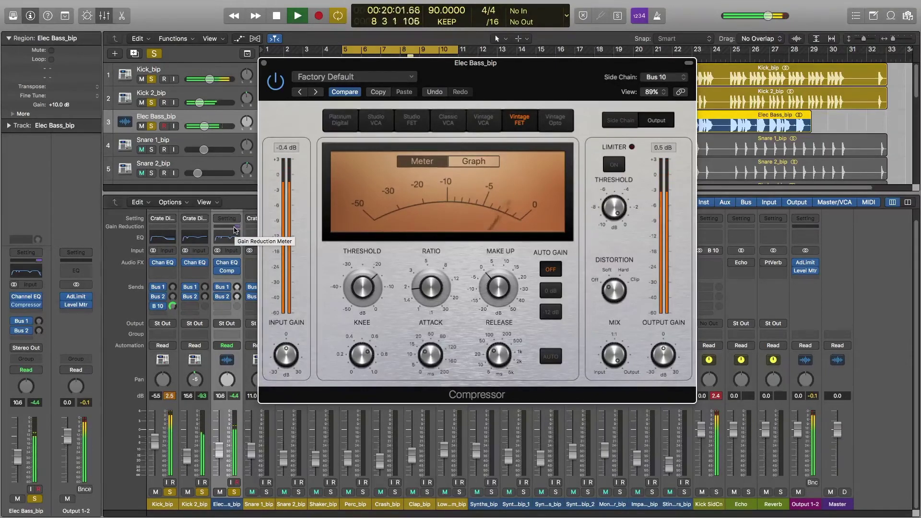
{"action": "key", "text": "space"}
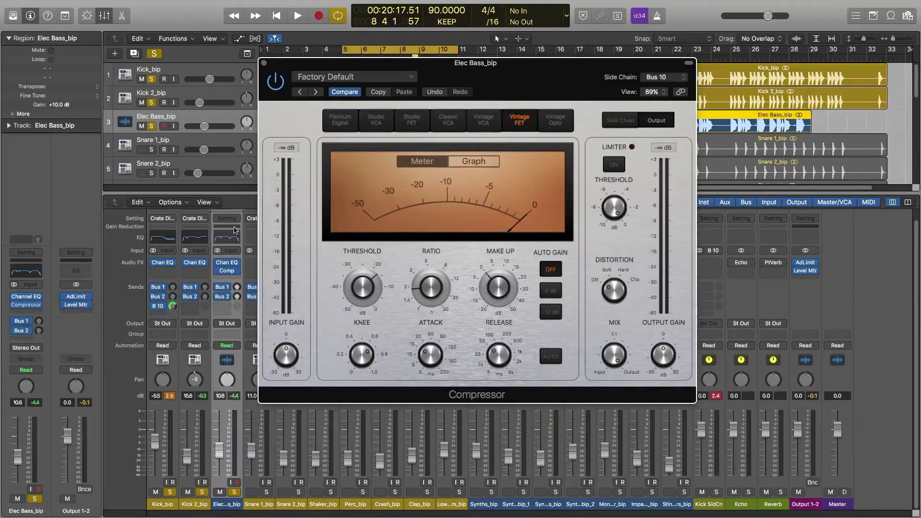
- Set the Elec Bass Compressor's attack to 0 ms
{"action": "mouse_move", "coordinate": [508, 368]}
{"action": "mouse_move", "coordinate": [429, 357]}
{"action": "left_click_drag", "start_coordinate": [430, 355], "coordinate": [438, 380]}
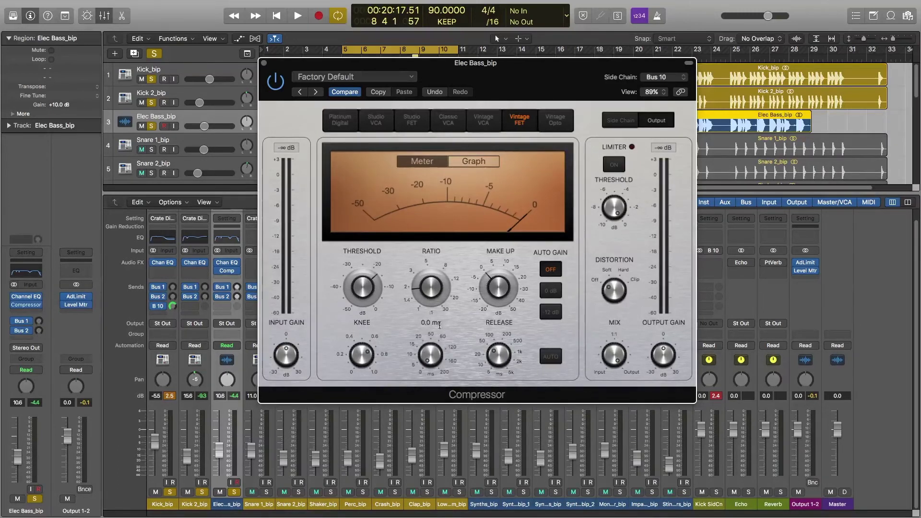
- Fine-tune the Elec Bass Compressor's attack and play the loop to check the gain reduction
{"action": "left_click_drag", "start_coordinate": [424, 355], "coordinate": [438, 374]}
{"action": "key", "text": "space"}
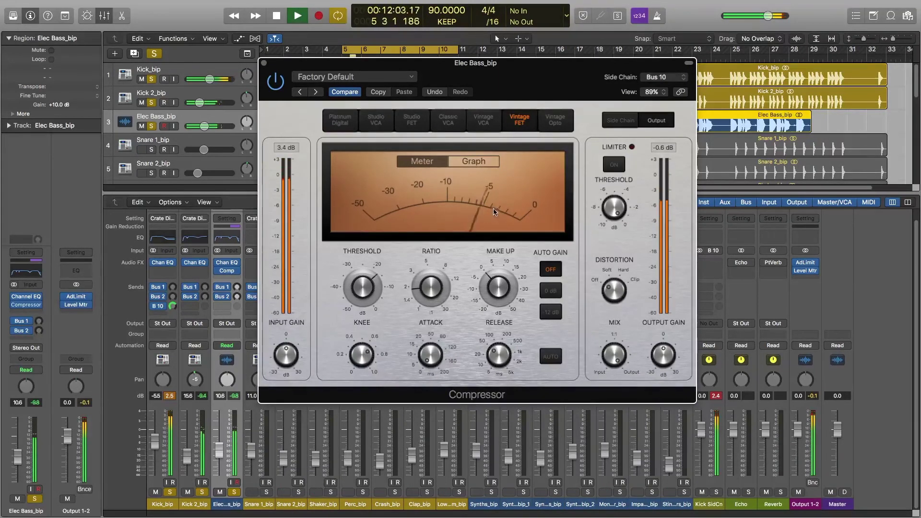
{"action": "key", "text": "space"}
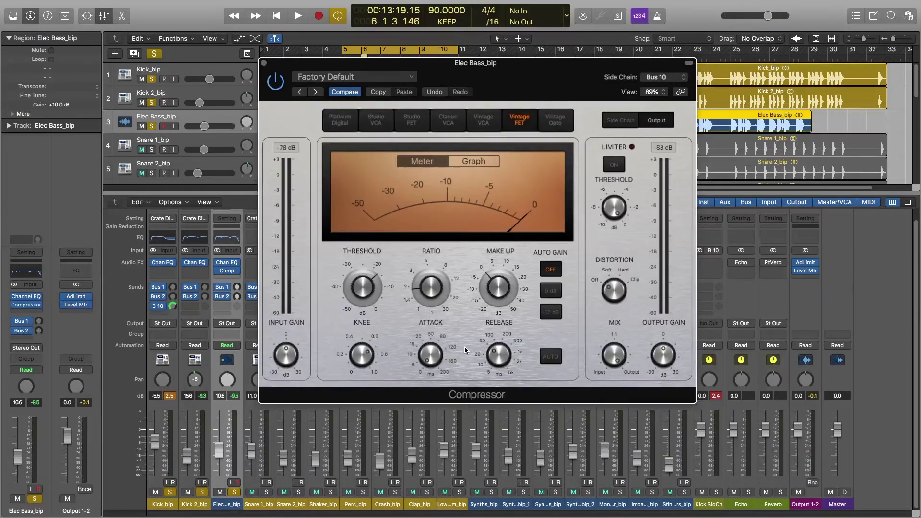
- Adjust the Elec Bass Compressor's release and play the loop to hear the ducking
{"action": "left_click_drag", "start_coordinate": [497, 360], "coordinate": [510, 388]}
{"action": "left_click_drag", "start_coordinate": [496, 363], "coordinate": [496, 360]}
{"action": "key", "text": "space"}
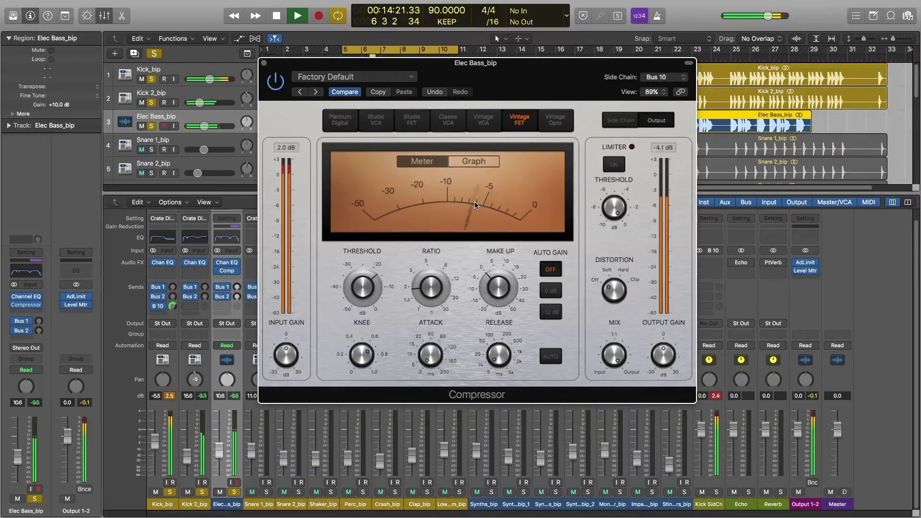
- Raise the Compressor's threshold slightly during playback, stop the loop and close the plug-in window
{"action": "mouse_move", "coordinate": [373, 287]}
{"action": "left_click_drag", "start_coordinate": [373, 286], "coordinate": [374, 278]}
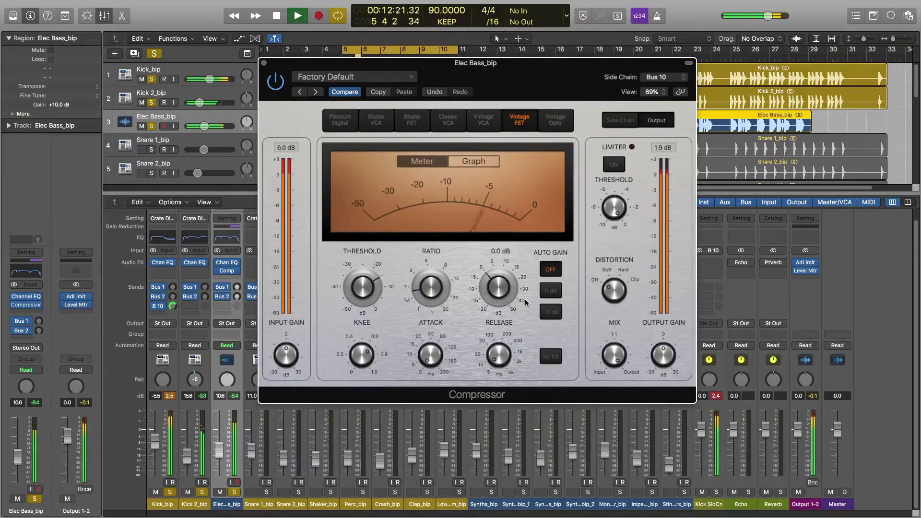
{"action": "key", "text": "space"}
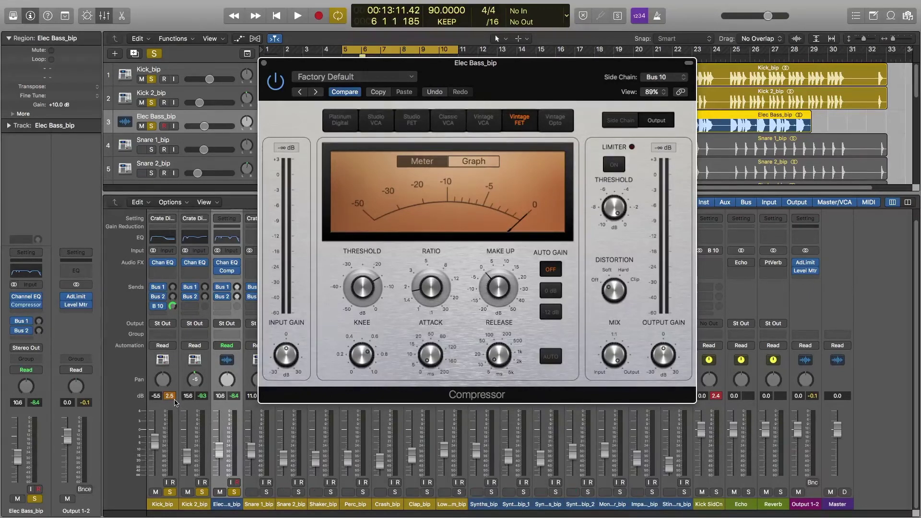
{"action": "left_click", "coordinate": [264, 63]}
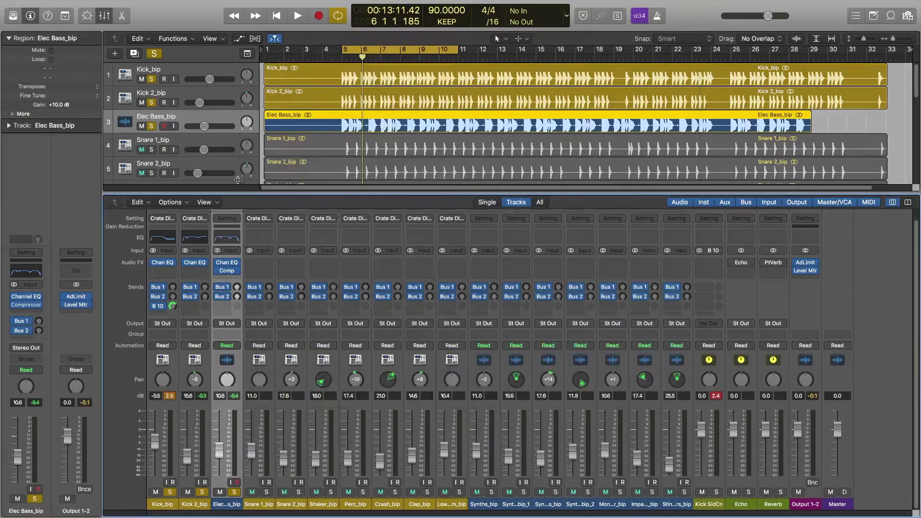
- Clear the channel peak levels, open the Output 1-2 Level Meter and play the soloed tracks to read their RMS level
{"action": "left_click", "coordinate": [172, 396]}
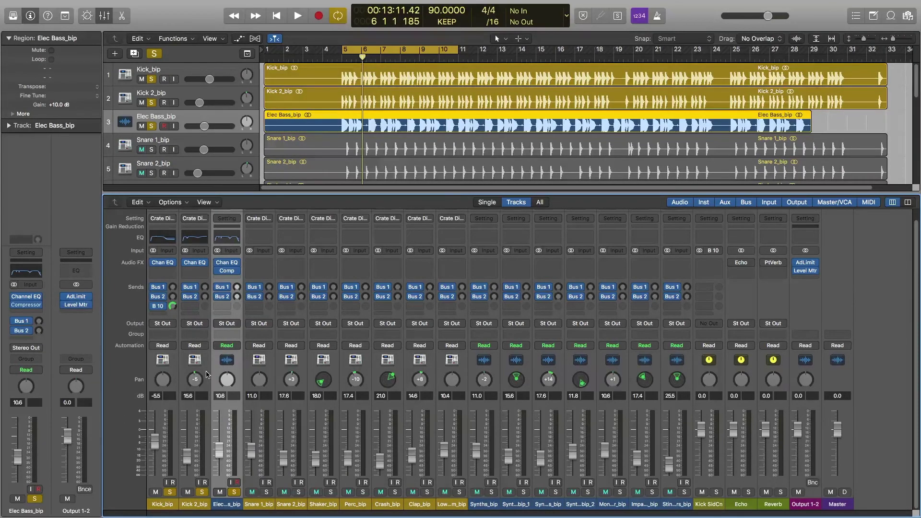
{"action": "left_click", "coordinate": [75, 303]}
{"action": "left_click_drag", "start_coordinate": [185, 28], "coordinate": [469, 48]}
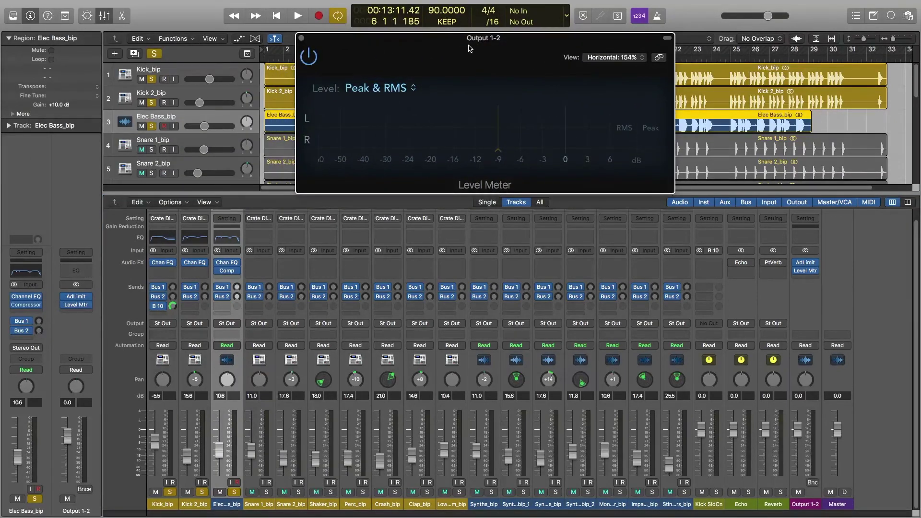
{"action": "key", "text": "space"}
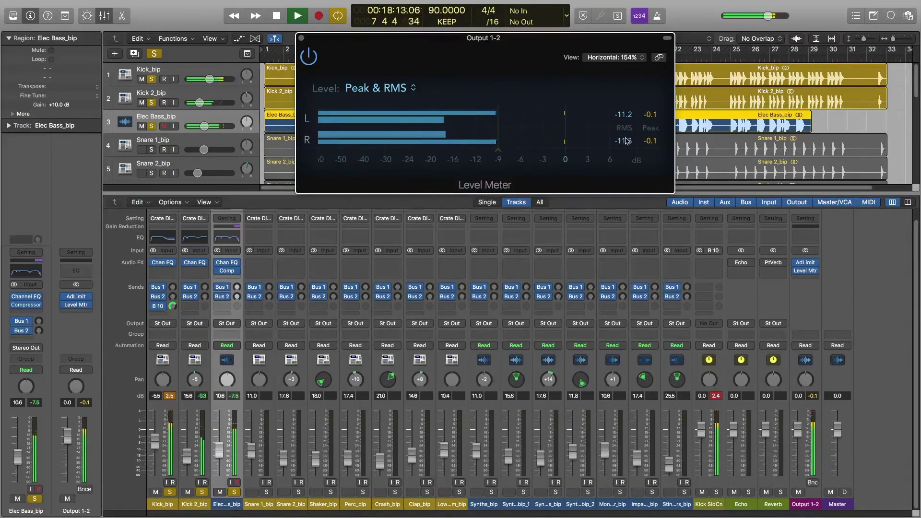
{"action": "key", "text": "space"}
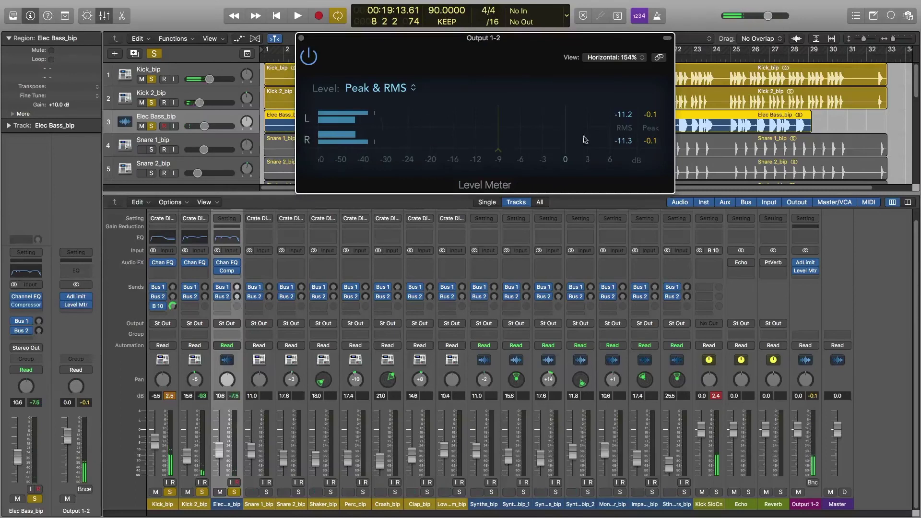
- Unsolo Kick_bip, Kick 2_bip and Elec Bass_bip and play the full mix to check its RMS level
{"action": "left_click_drag", "start_coordinate": [171, 494], "coordinate": [234, 493]}
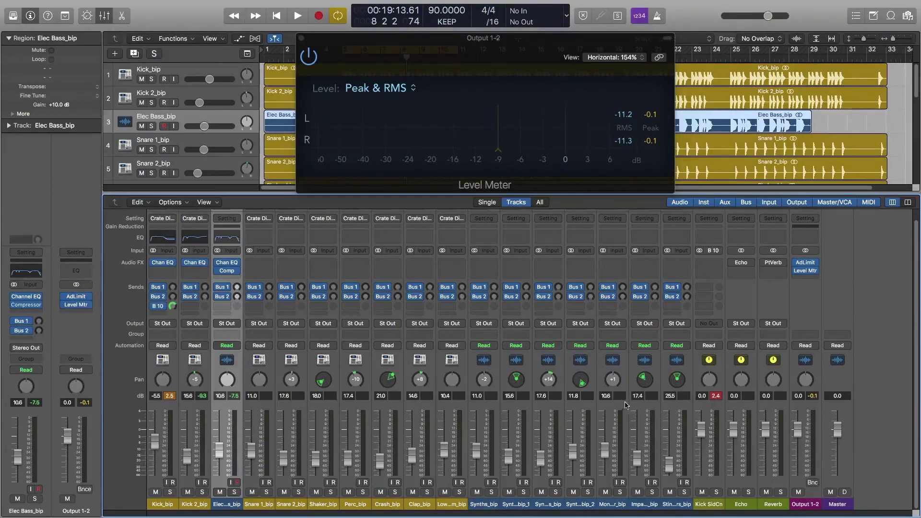
{"action": "key", "text": "space"}
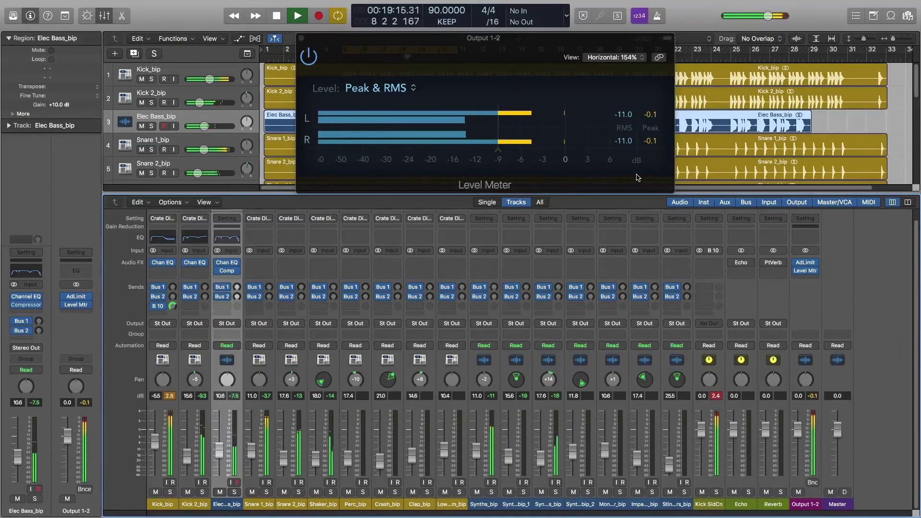
{"action": "key", "text": "space"}
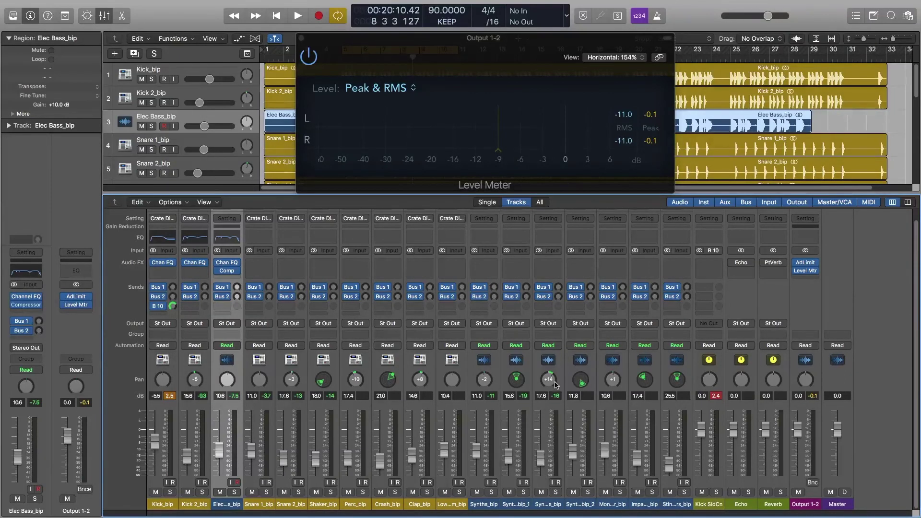
- Clear the peak levels, set the Elec Bass Compressor's make-up gain to 3 dB during playback and check the output RMS level
{"action": "left_click", "coordinate": [170, 396]}
{"action": "left_click", "coordinate": [162, 413]}
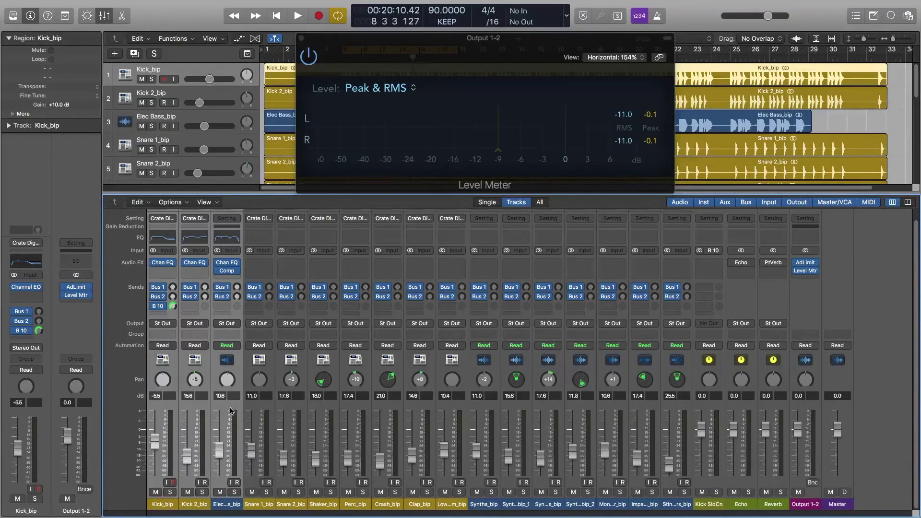
{"action": "left_click", "coordinate": [230, 410]}
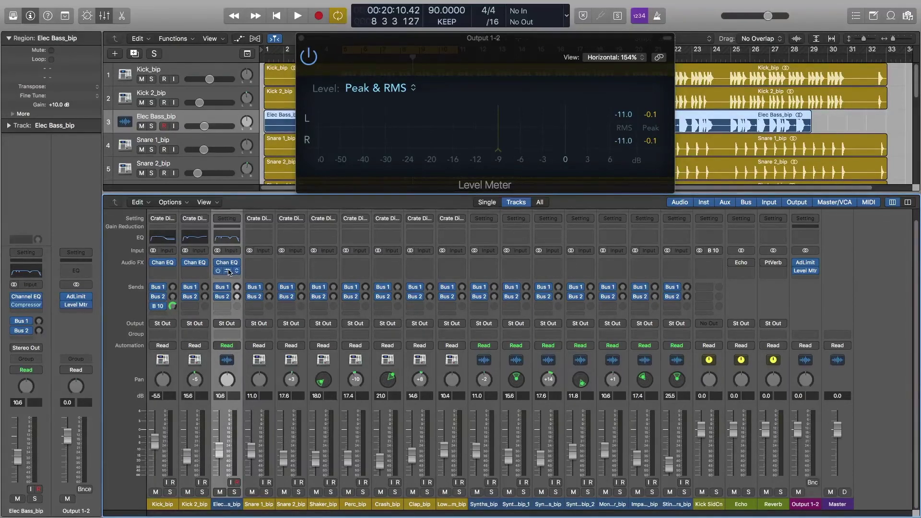
{"action": "left_click", "coordinate": [229, 272]}
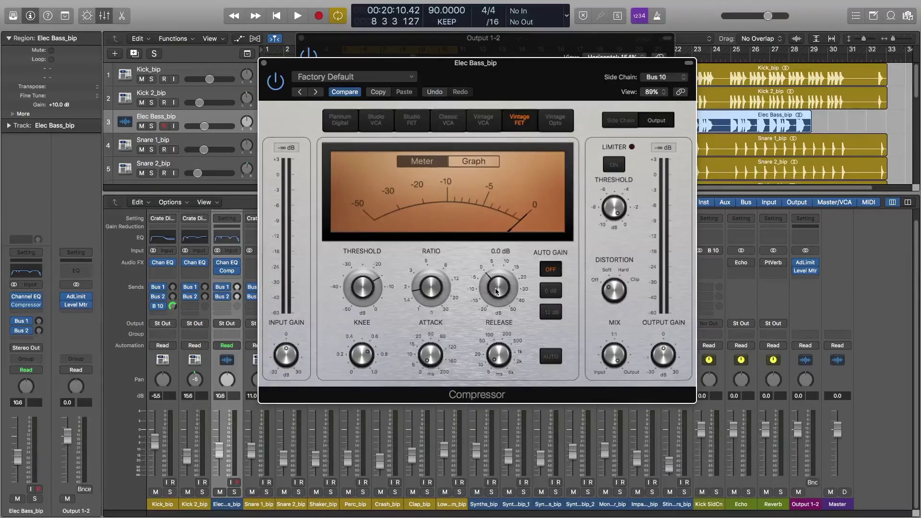
{"action": "key", "text": "space"}
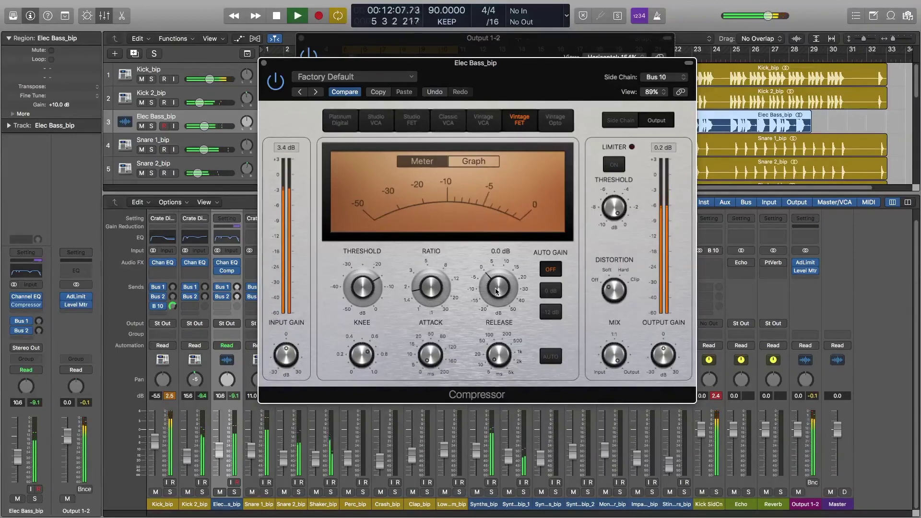
{"action": "left_click_drag", "start_coordinate": [496, 291], "coordinate": [498, 283]}
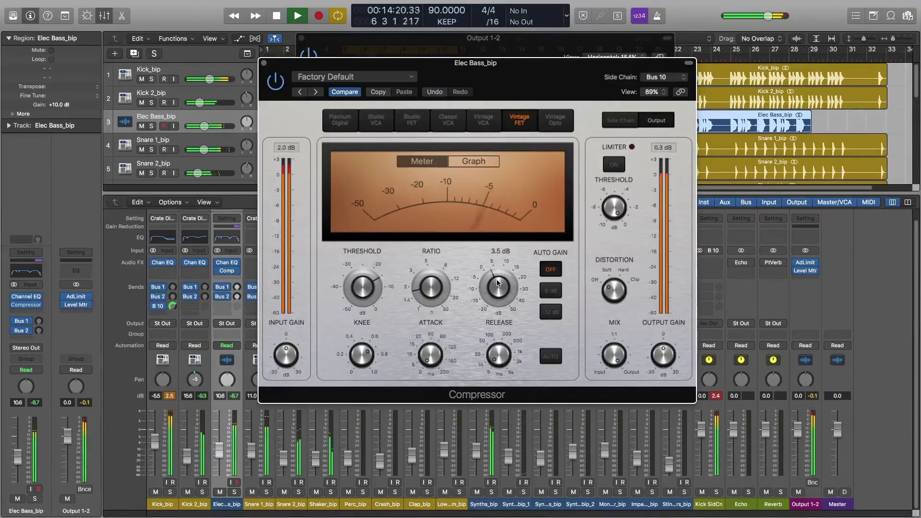
{"action": "left_click_drag", "start_coordinate": [497, 283], "coordinate": [497, 284]}
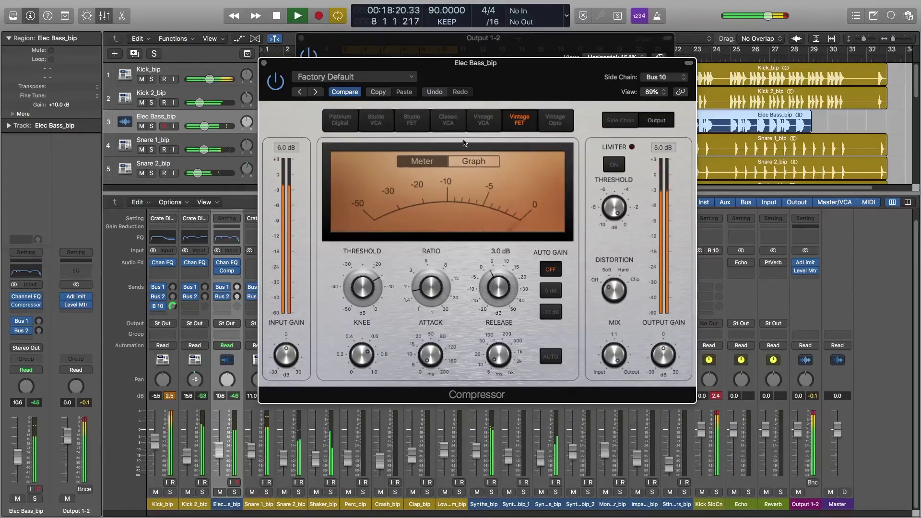
{"action": "left_click", "coordinate": [263, 63]}
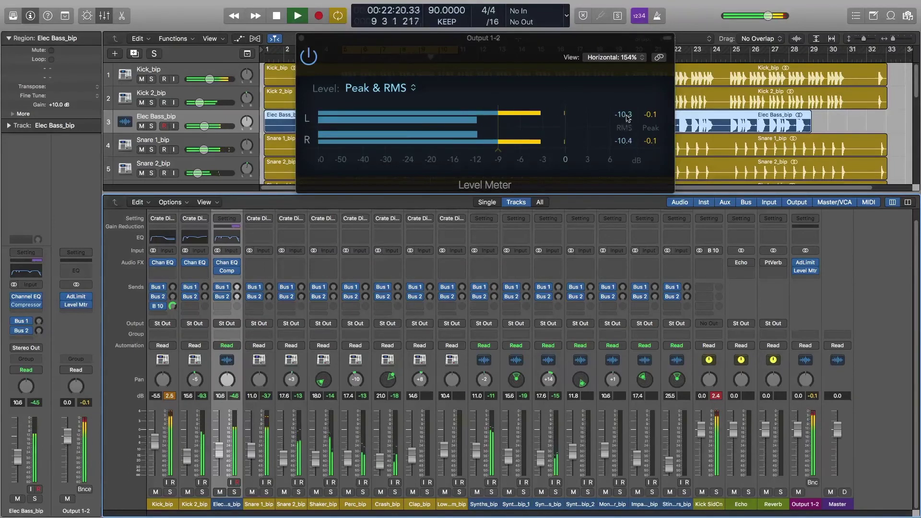
{"action": "key", "text": "space"}
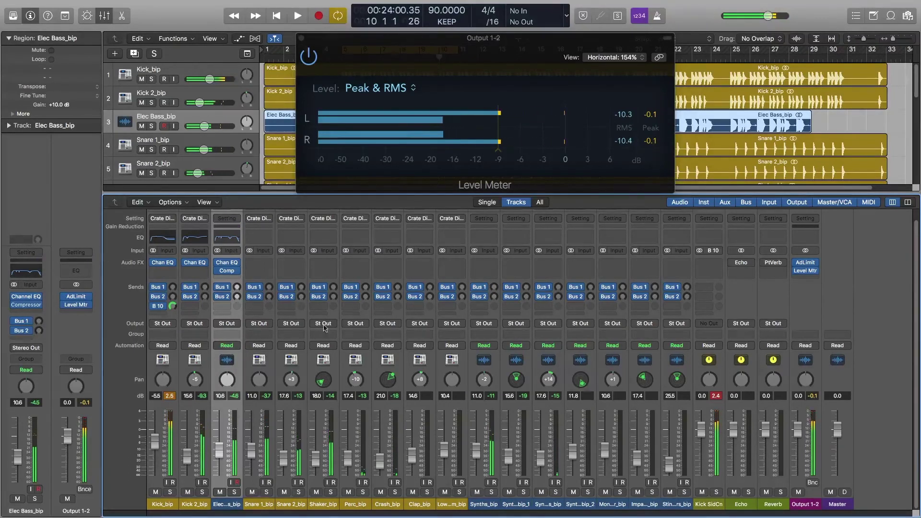
- Raise the Kick_bip fader to -3.2 dB, Kick 2_bip to -13.3 dB and Elec Bass_bip to -10.4 dB while checking the output RMS
{"action": "left_click", "coordinate": [177, 411]}
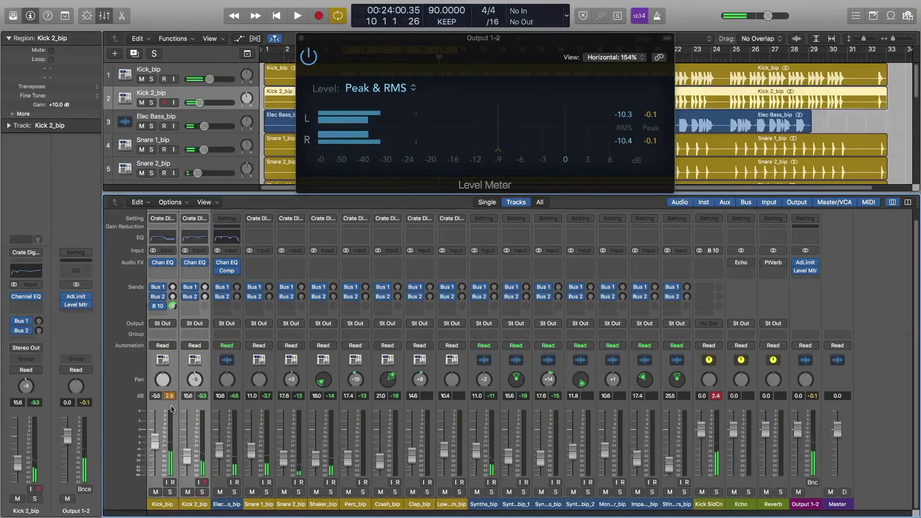
{"action": "key", "text": "space"}
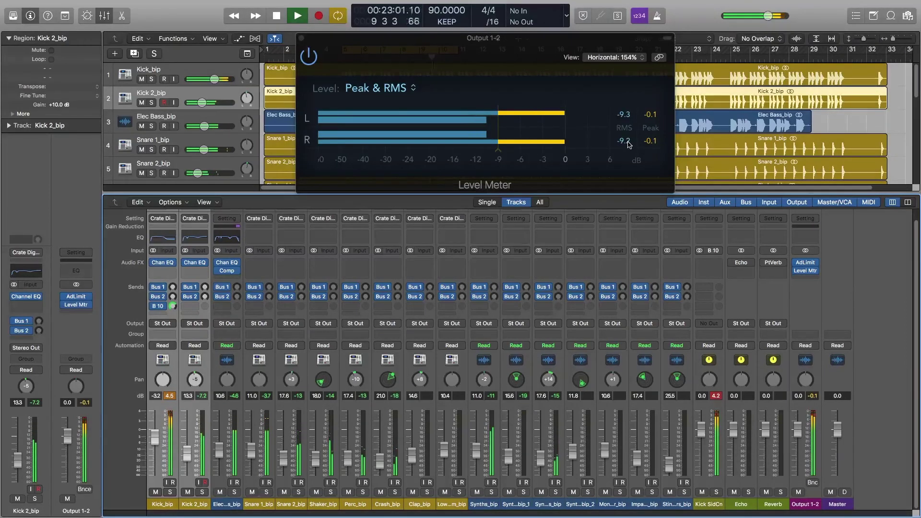
{"action": "left_click", "coordinate": [221, 454]}
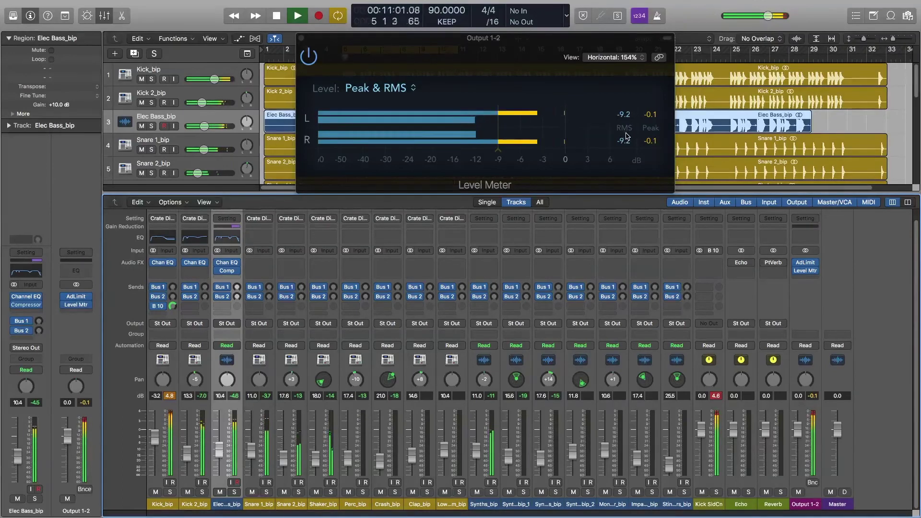
{"action": "key", "text": "space"}
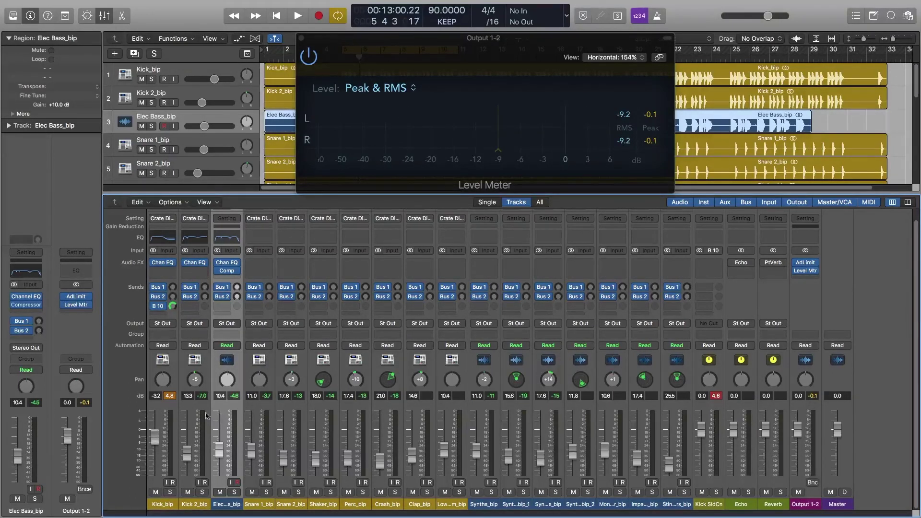
- Select the Kick_bip channel and clear the peak levels on all channels
{"action": "left_click", "coordinate": [165, 413]}
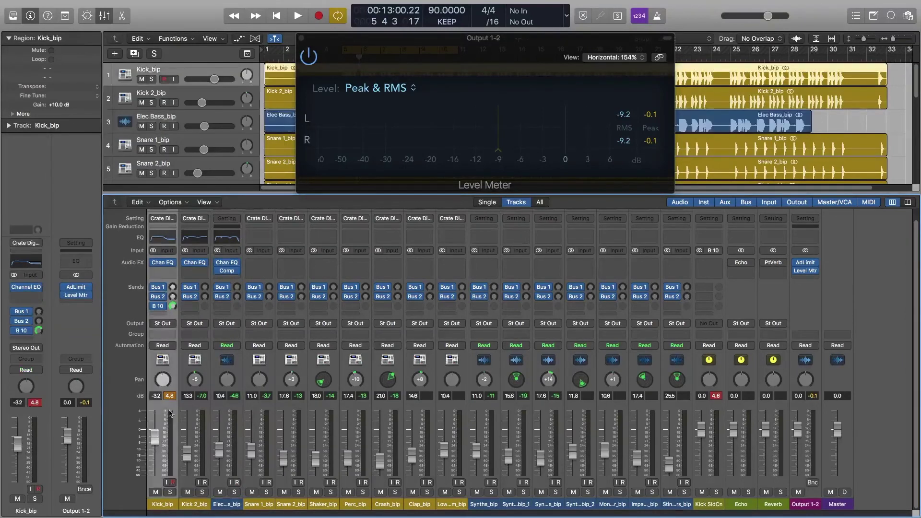
{"action": "left_click", "coordinate": [230, 409]}
{"action": "left_click", "coordinate": [160, 408]}
{"action": "left_click", "coordinate": [33, 402], "text": "alt"}
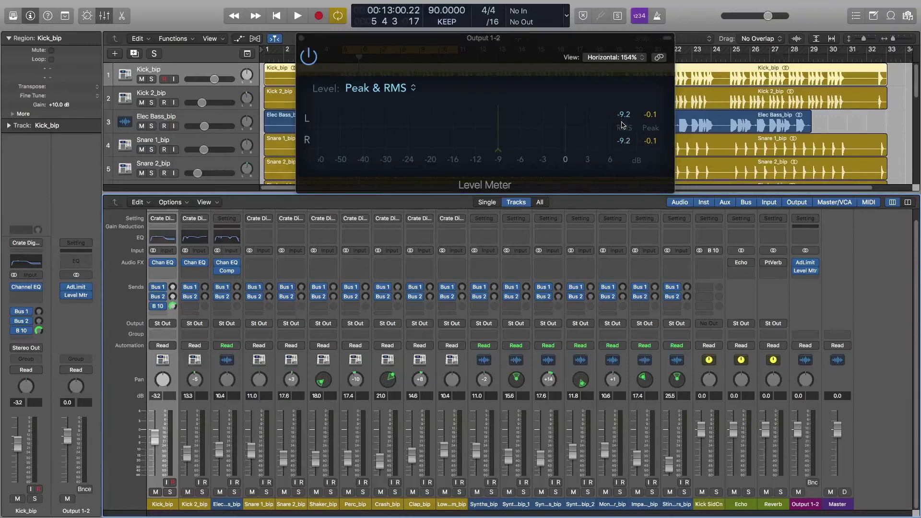
{"action": "left_click", "coordinate": [259, 406]}
{"action": "left_click", "coordinate": [229, 408]}
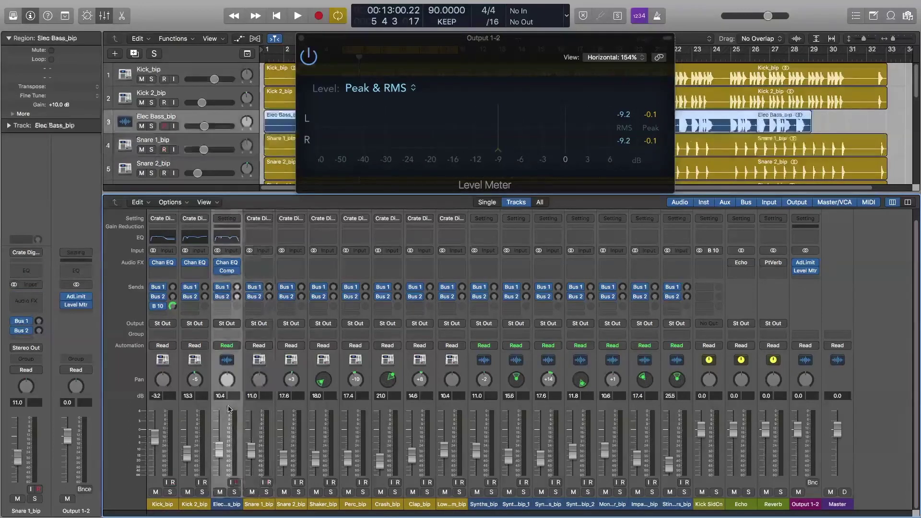
{"action": "left_click", "coordinate": [173, 408]}
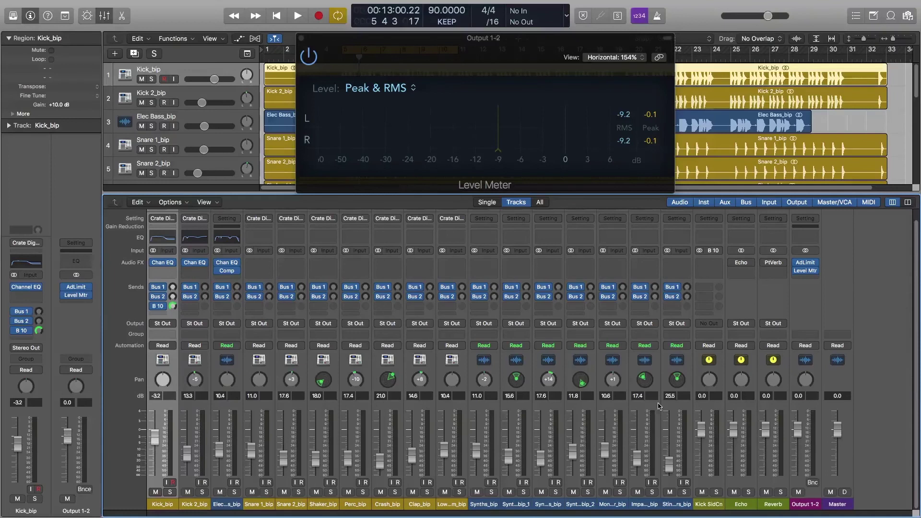